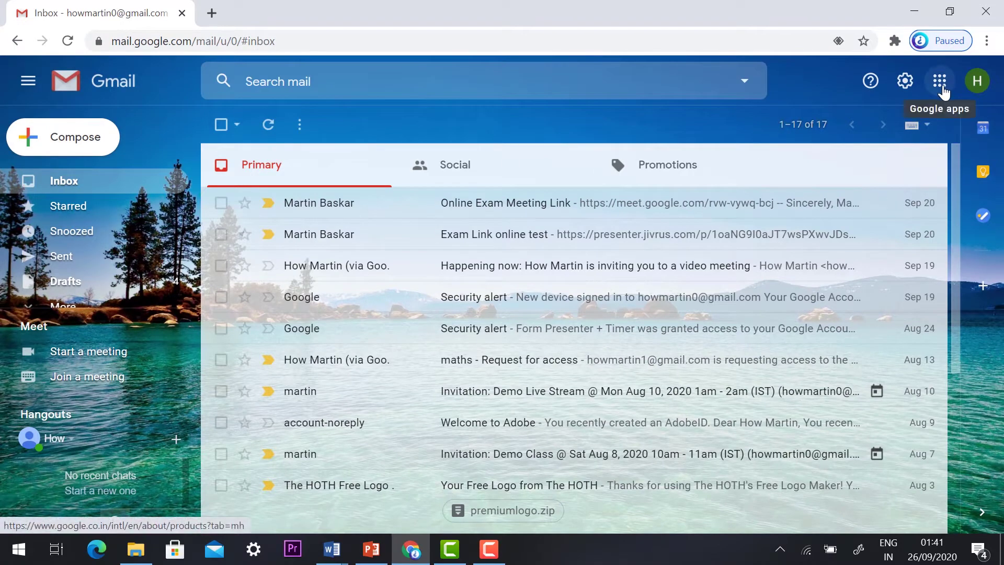
# - Open Google Drive in a new tab from the Google apps menu
pyautogui.click(940, 82)
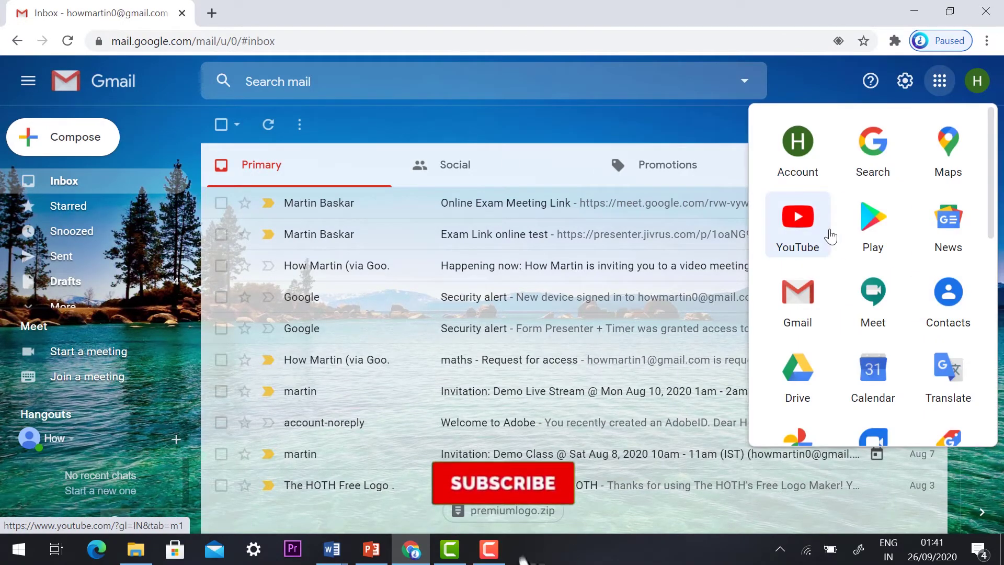
pyautogui.scroll(-3, 830, 236)
pyautogui.scroll(-3, 830, 236)
pyautogui.scroll(3, 831, 236)
pyautogui.scroll(3, 831, 236)
pyautogui.scroll(-3, 830, 236)
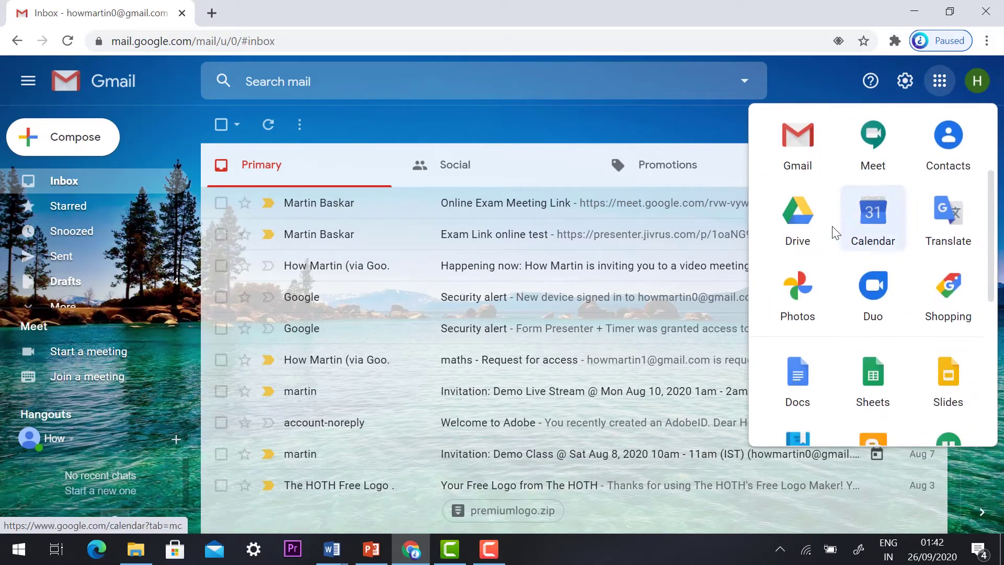
pyautogui.click(792, 224)
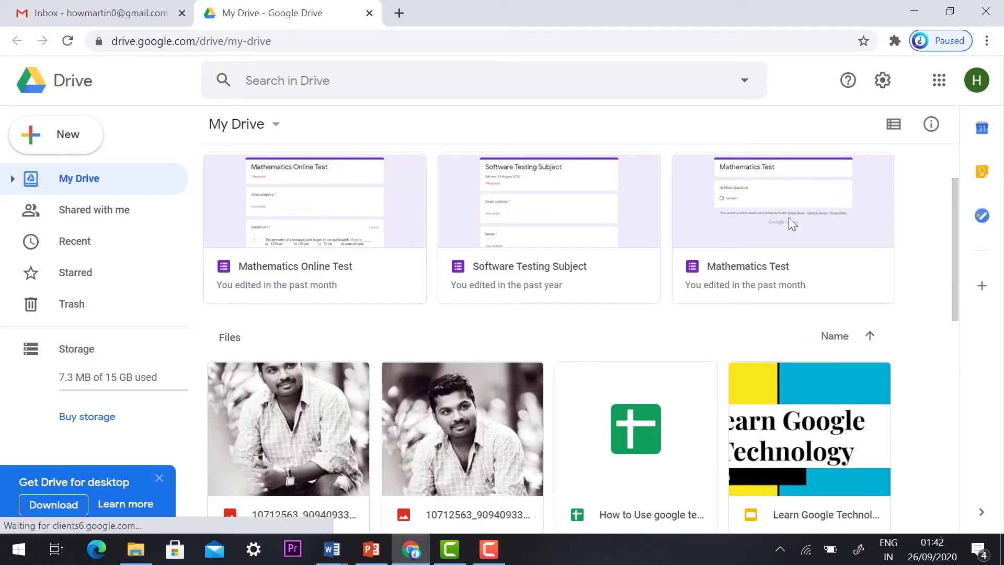
# - Start a new Google Form from a template using Drive's New menu
pyautogui.click(73, 146)
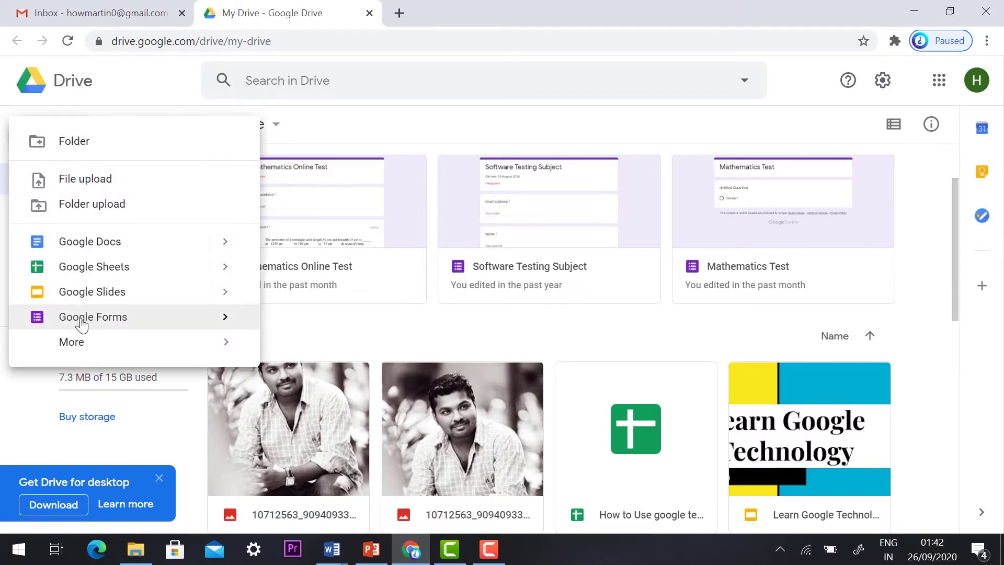
pyautogui.click(229, 325)
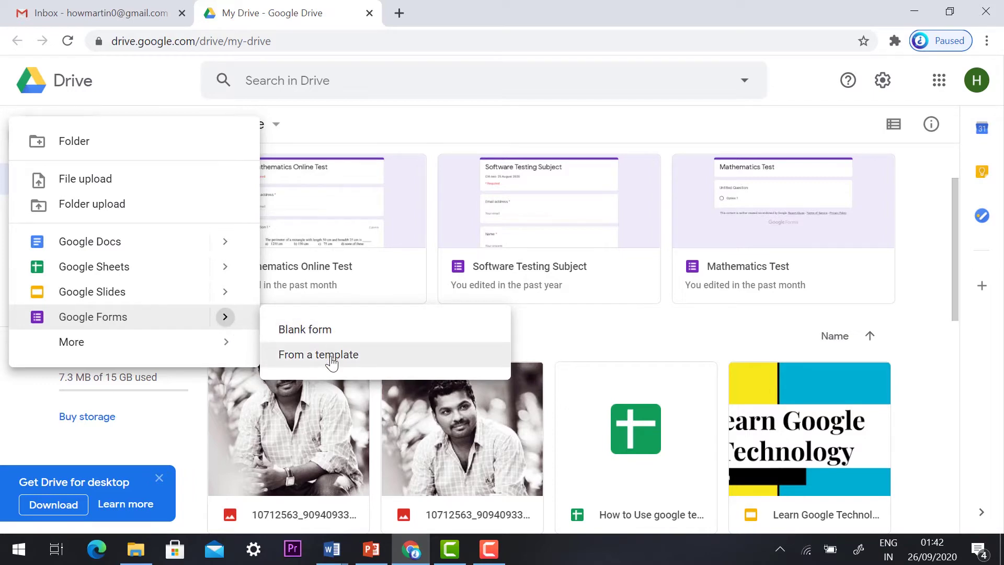
pyautogui.click(331, 356)
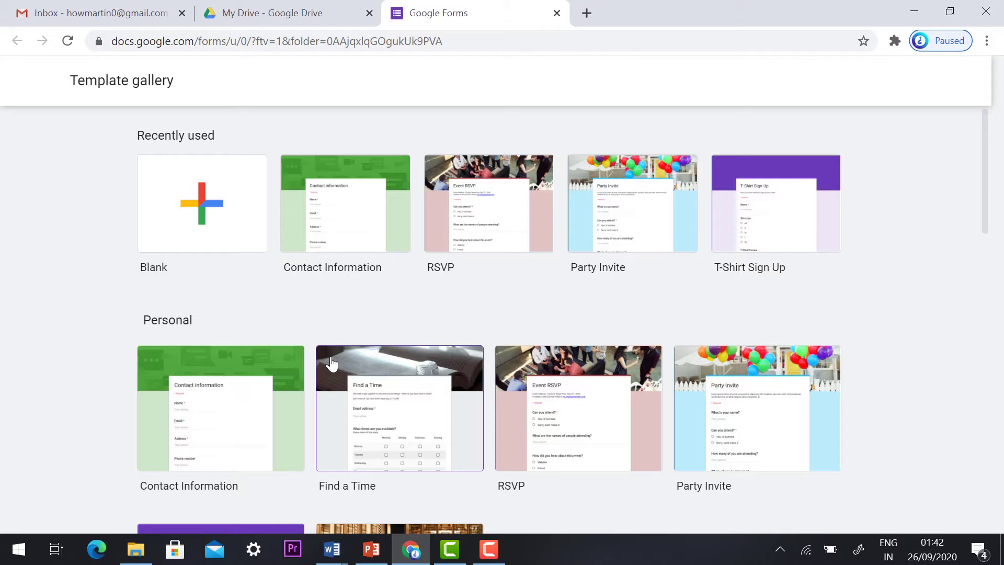
# - Create a new form from the Event Registration template in the gallery
pyautogui.scroll(-3, 331, 363)
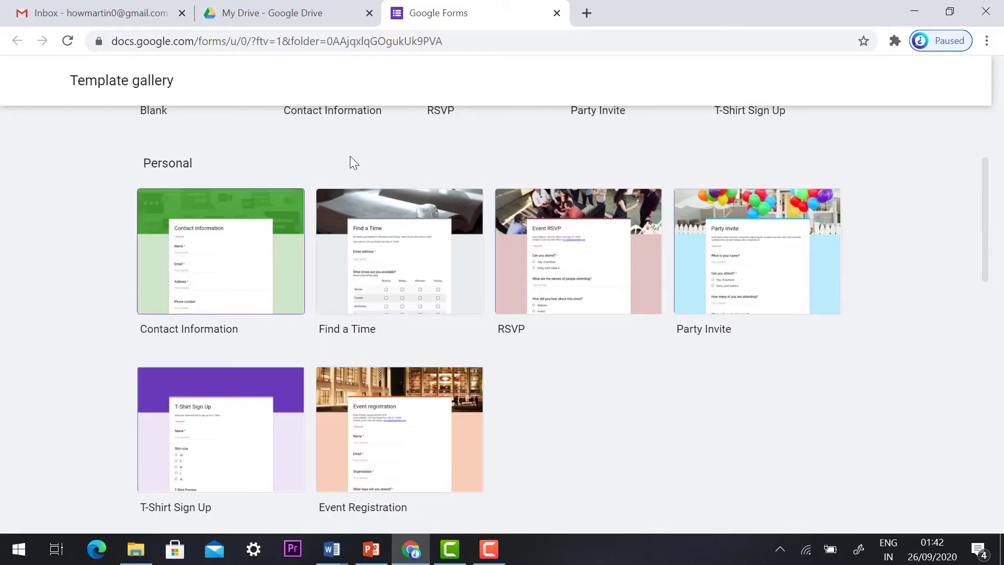
pyautogui.click(424, 416)
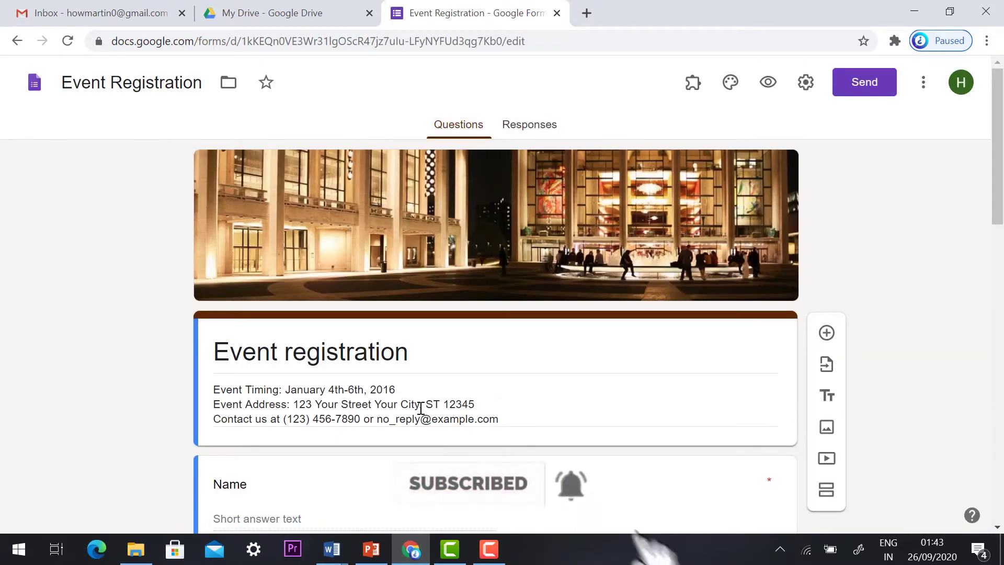
pyautogui.scroll(-2, 363, 383)
# - Check the 'Event registration' form title and the Name question in the editor
pyautogui.tripleClick(269, 259)
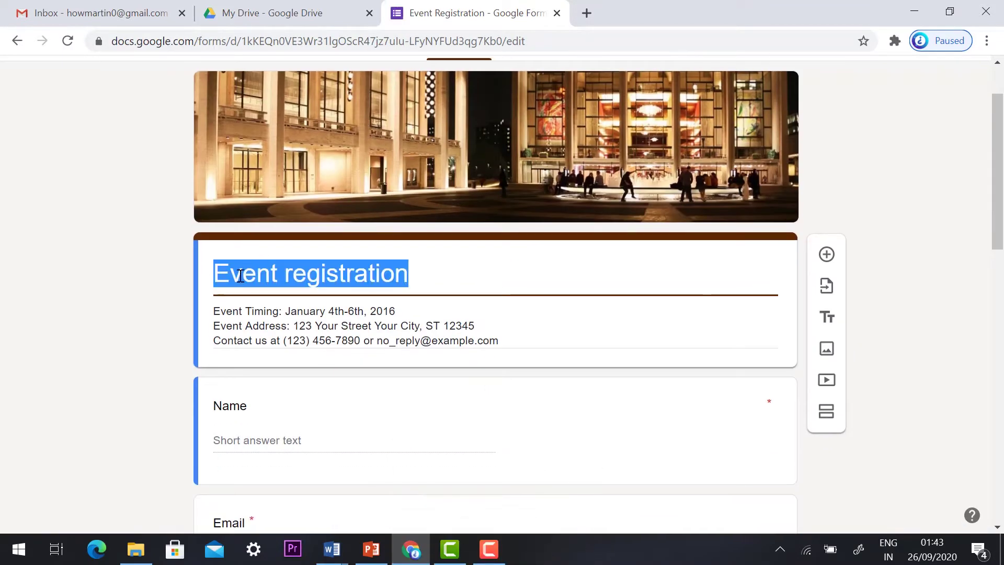
pyautogui.click(285, 275)
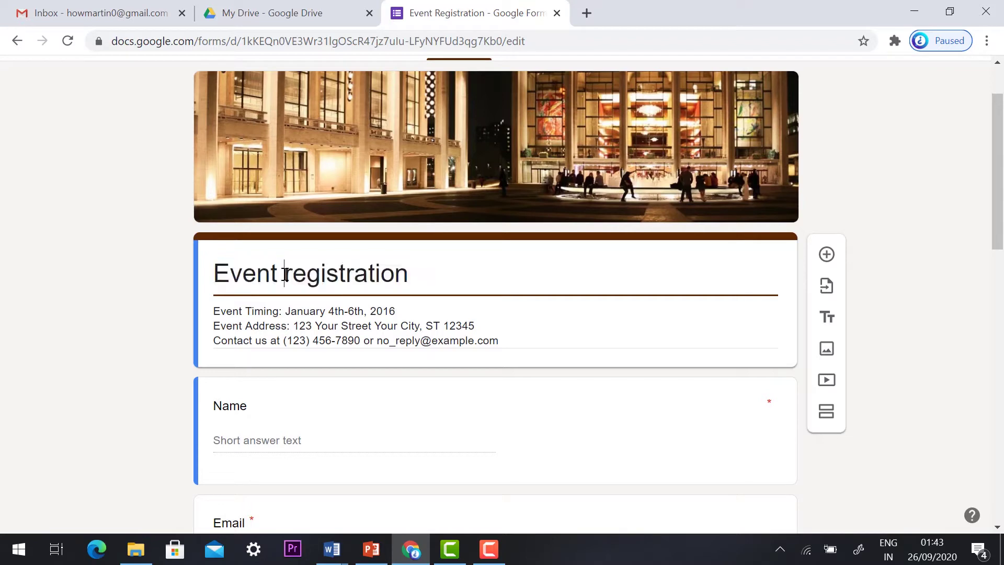
pyautogui.click(409, 274)
pyautogui.scroll(-2, 409, 274)
pyautogui.click(248, 328)
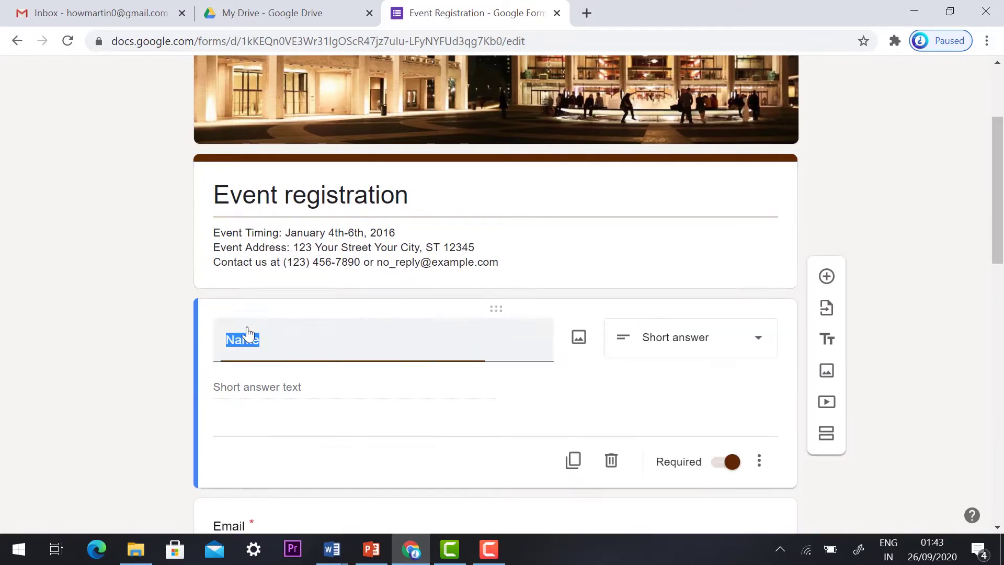
pyautogui.click(287, 385)
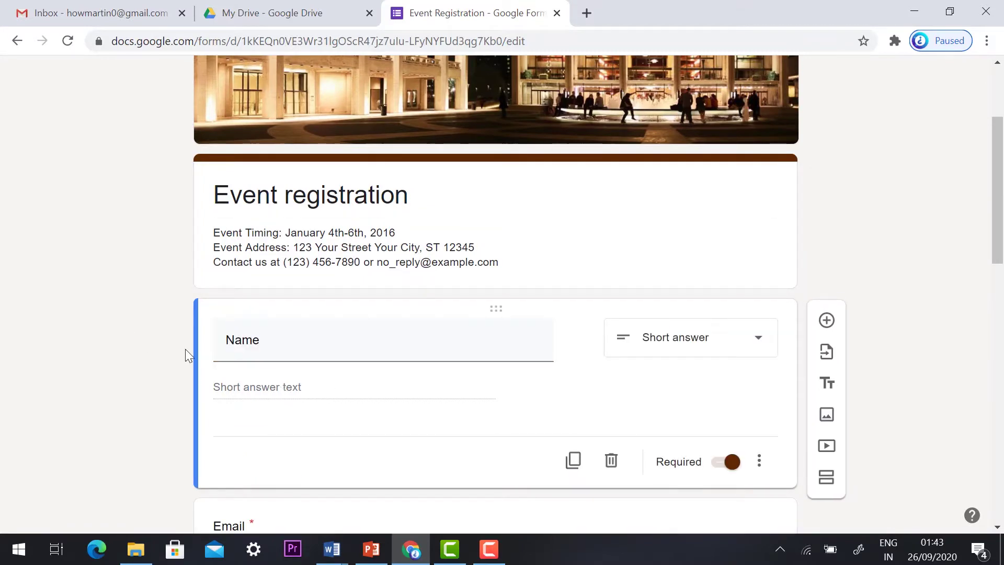
pyautogui.scroll(-6, 185, 350)
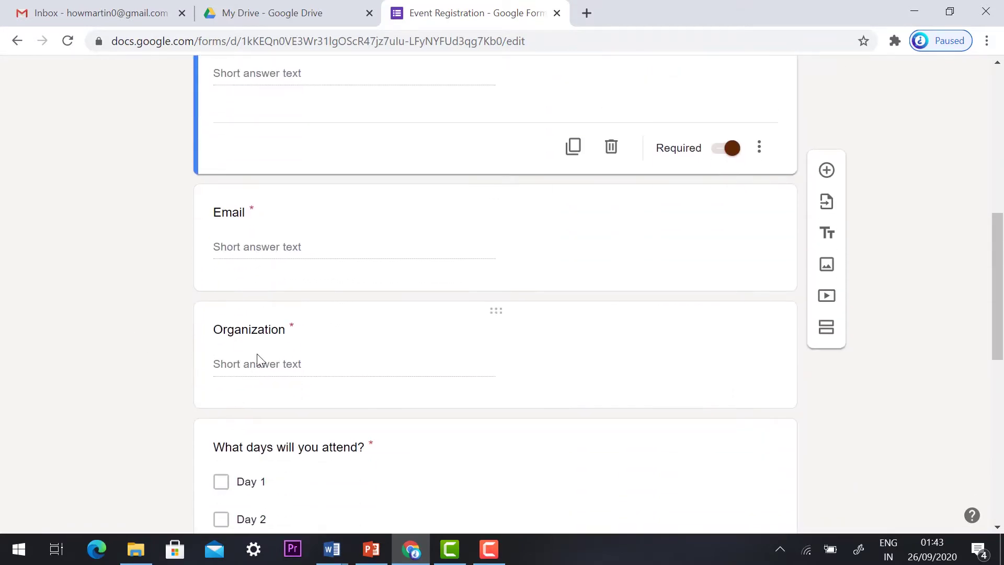
pyautogui.scroll(10, 166, 222)
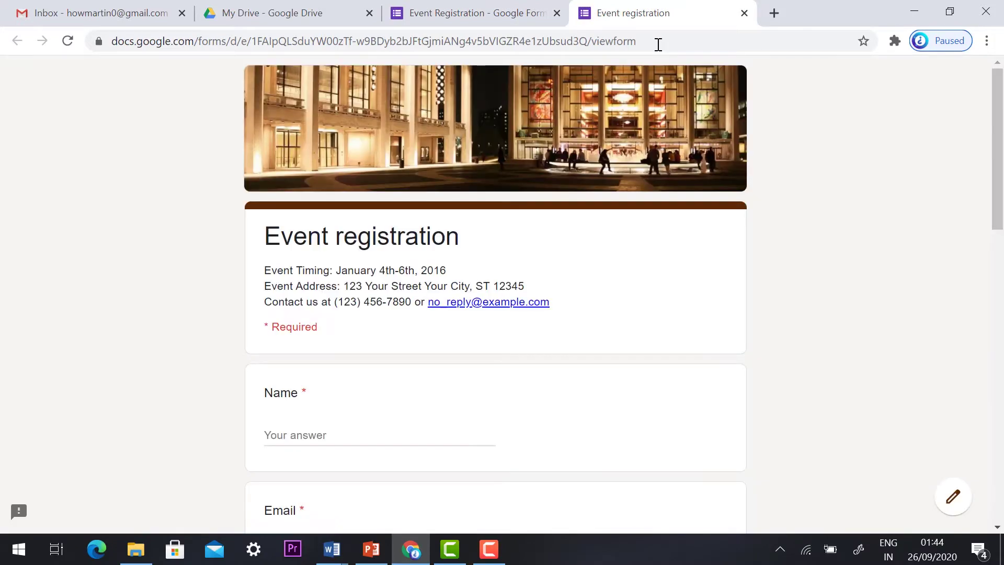
# - Scroll through the preview to review Name, Email, Day 1–3 and Dietary restrictions questions
pyautogui.scroll(-13, 614, 184)
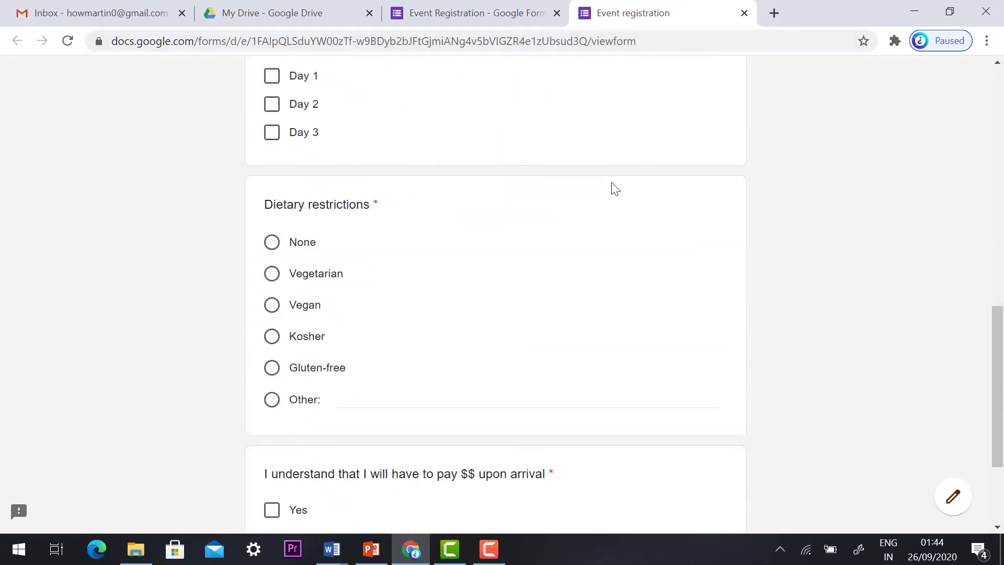
pyautogui.scroll(13, 615, 188)
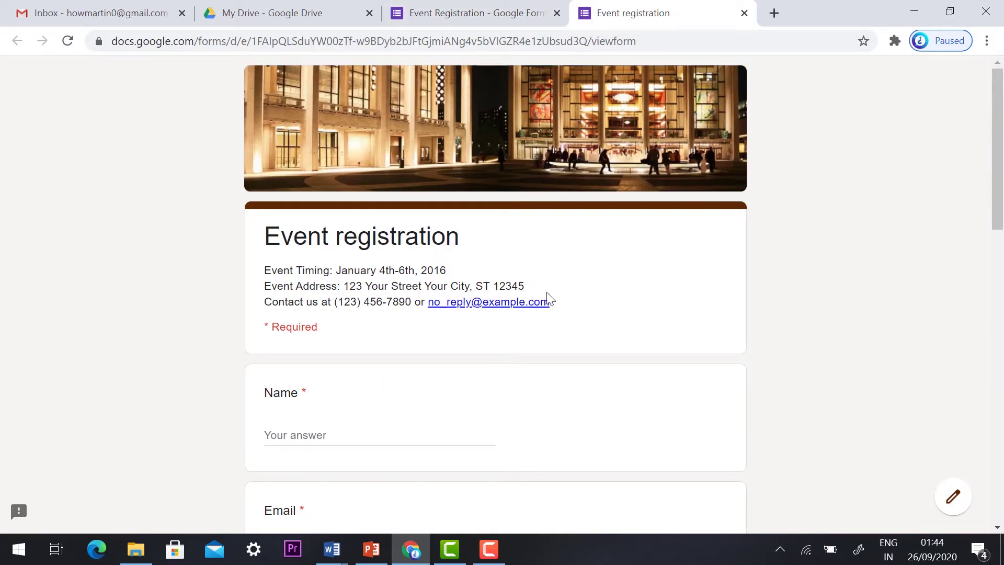
# - Switch off Accepting responses on the Responses tab, leaving 0 responses and the default closed message
pyautogui.click(447, 15)
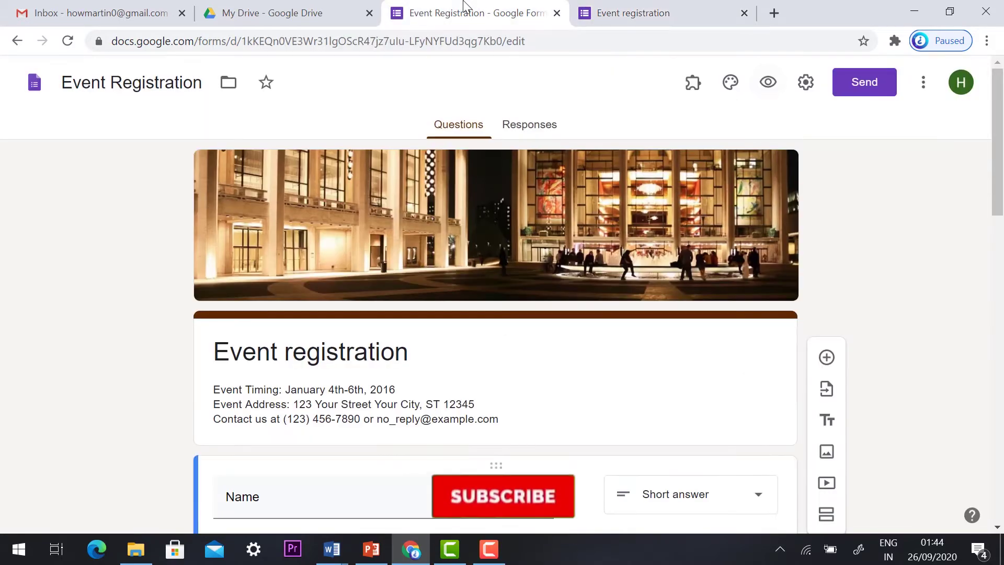
pyautogui.click(539, 128)
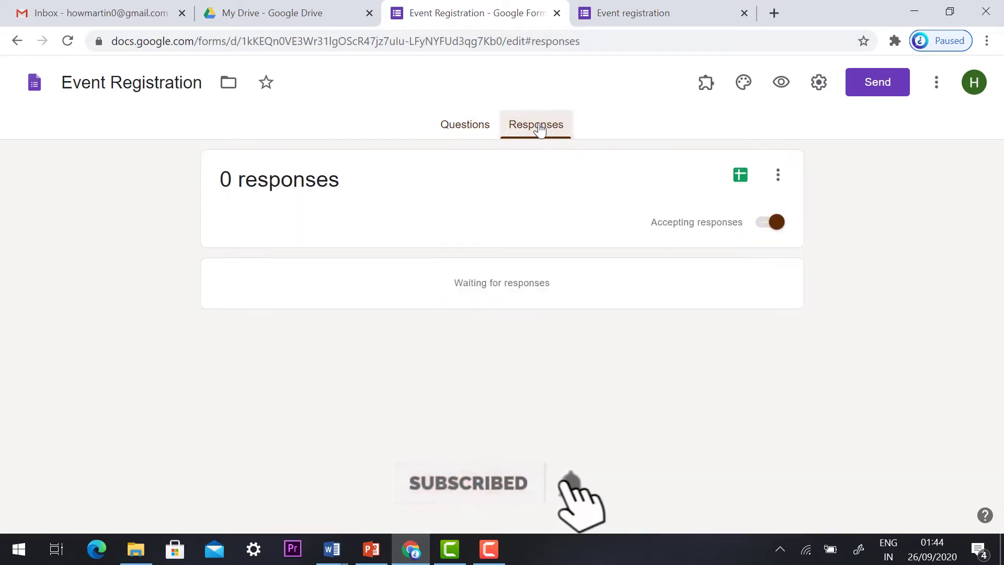
pyautogui.click(774, 225)
pyautogui.click(742, 226)
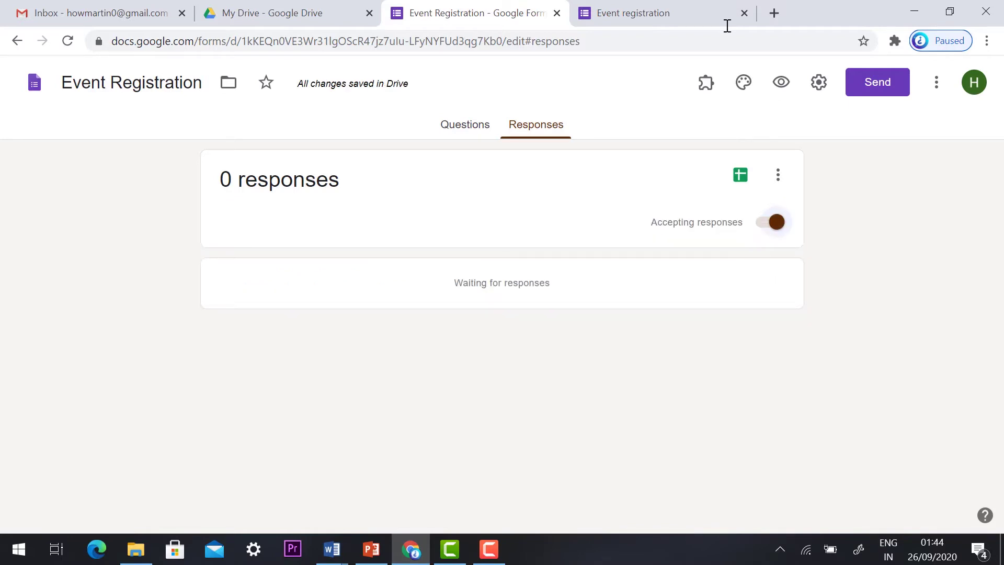
pyautogui.click(667, 8)
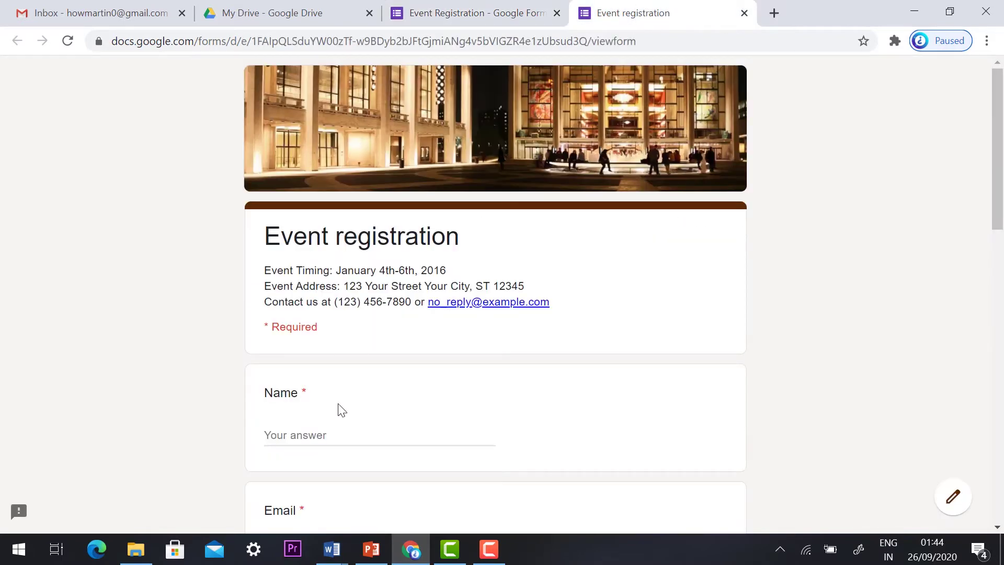
pyautogui.click(442, 10)
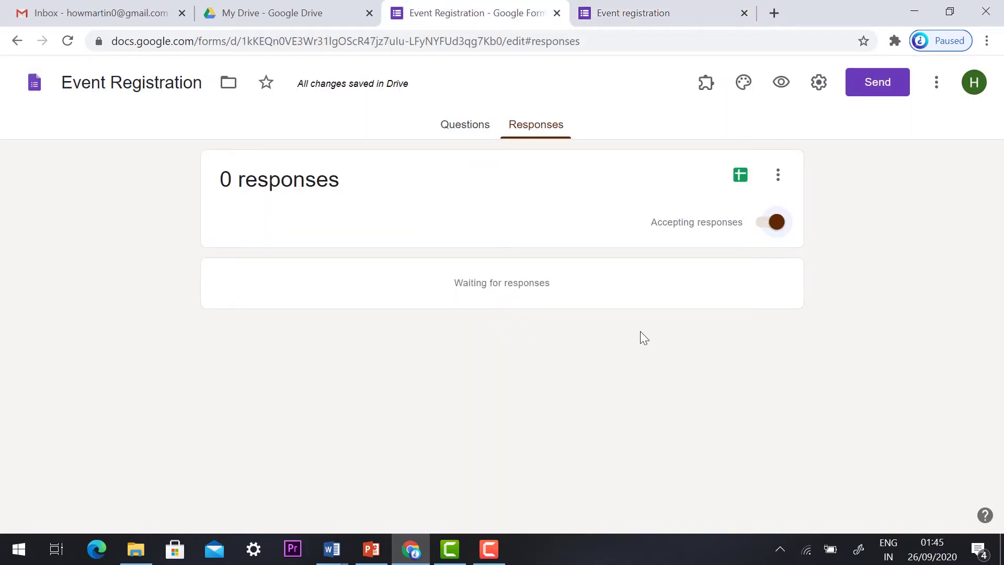
pyautogui.click(772, 221)
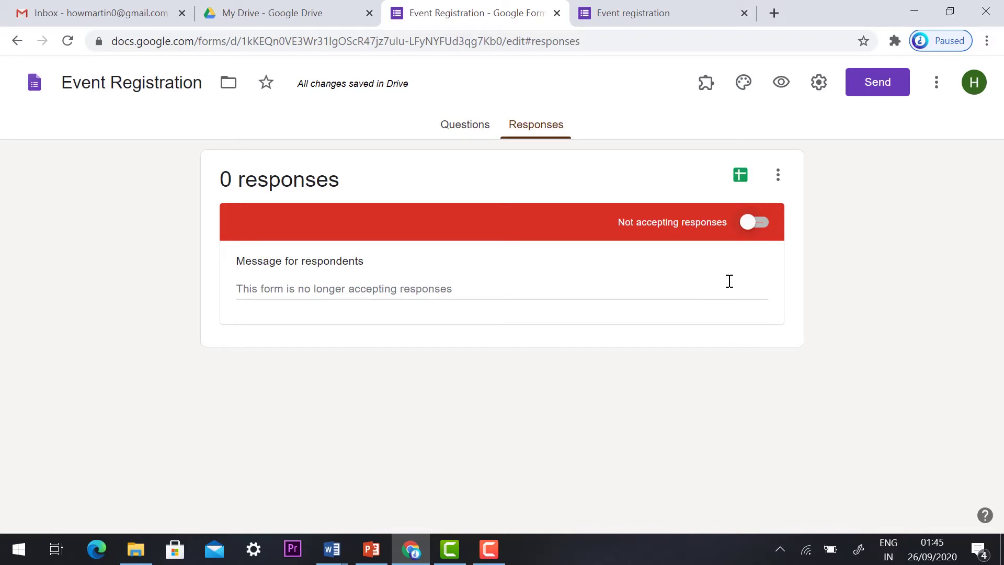
# - Turn Accepting responses back on and return to the Questions view
pyautogui.click(752, 222)
pyautogui.click(478, 129)
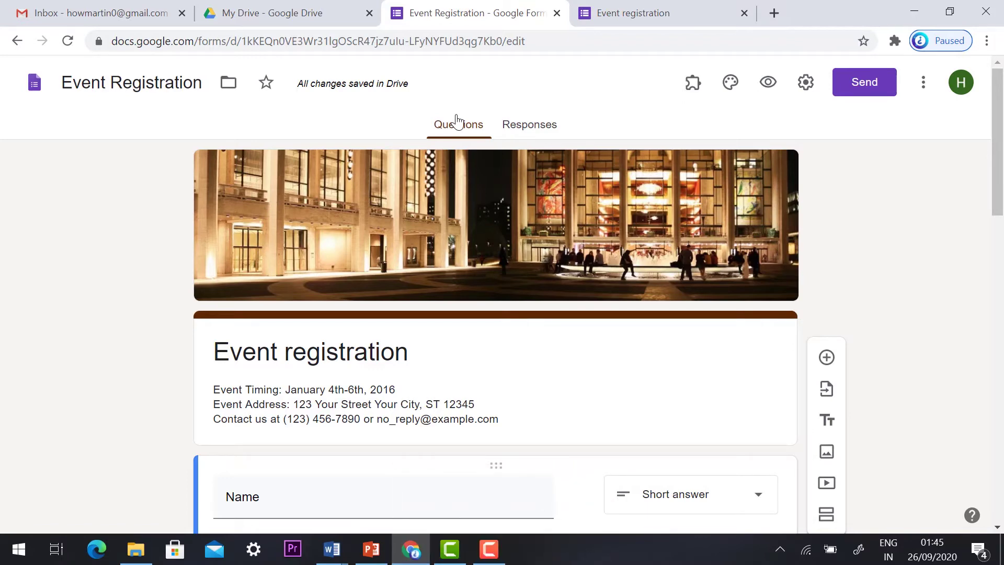
# - Search the add-on marketplace for 'formlim' and install the formLimiter add-on
pyautogui.click(925, 87)
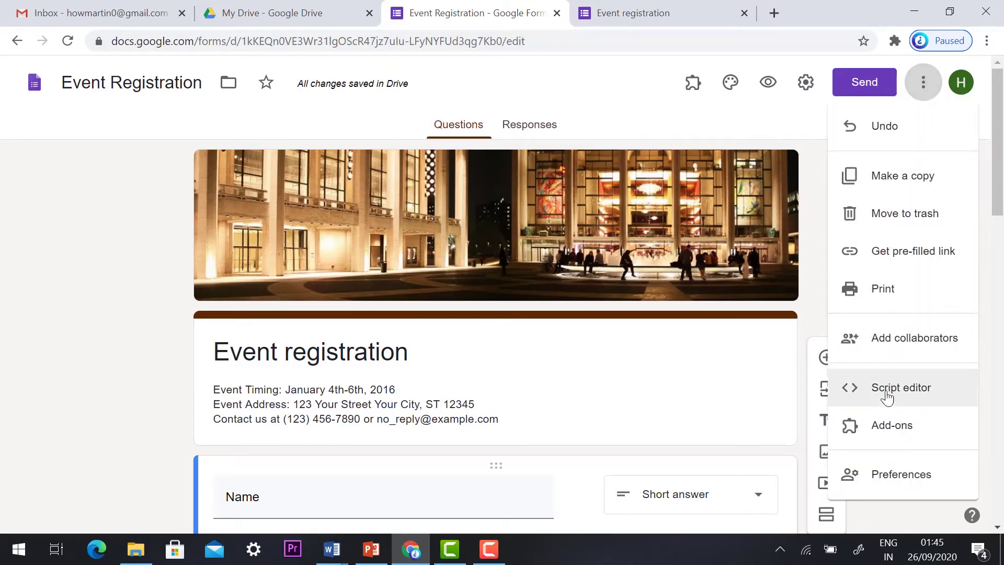
pyautogui.click(922, 432)
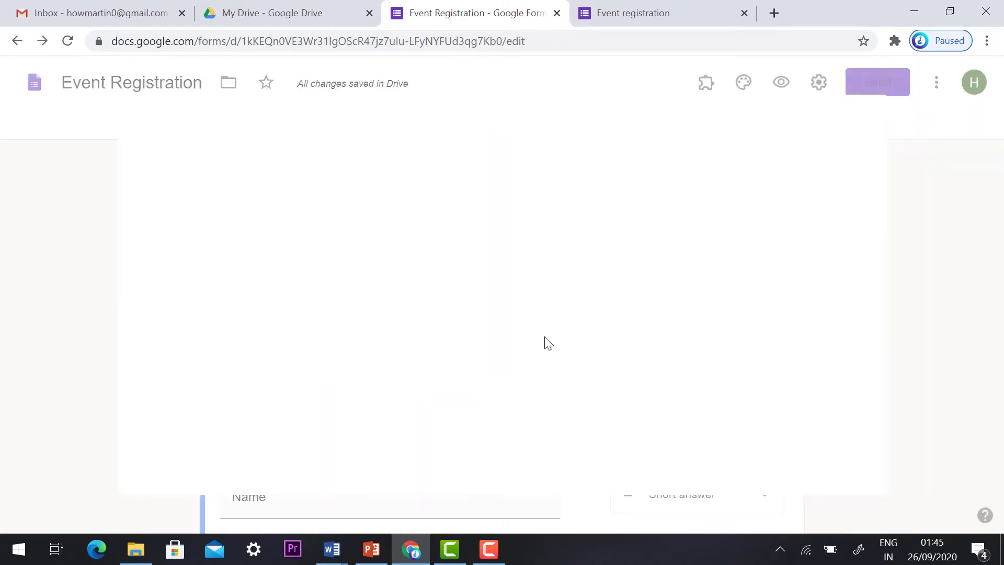
pyautogui.click(516, 121)
pyautogui.write('for')
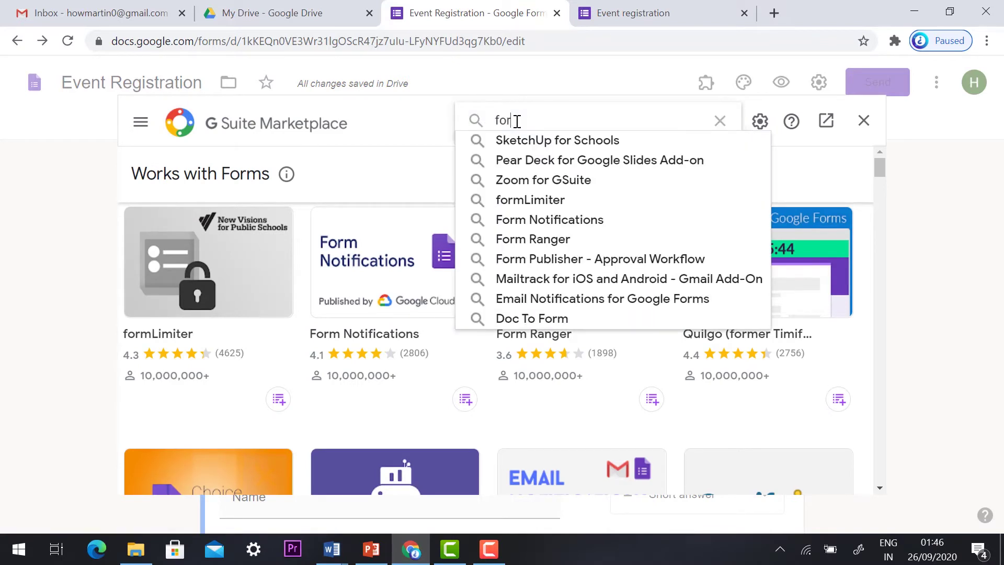
pyautogui.write('mlim')
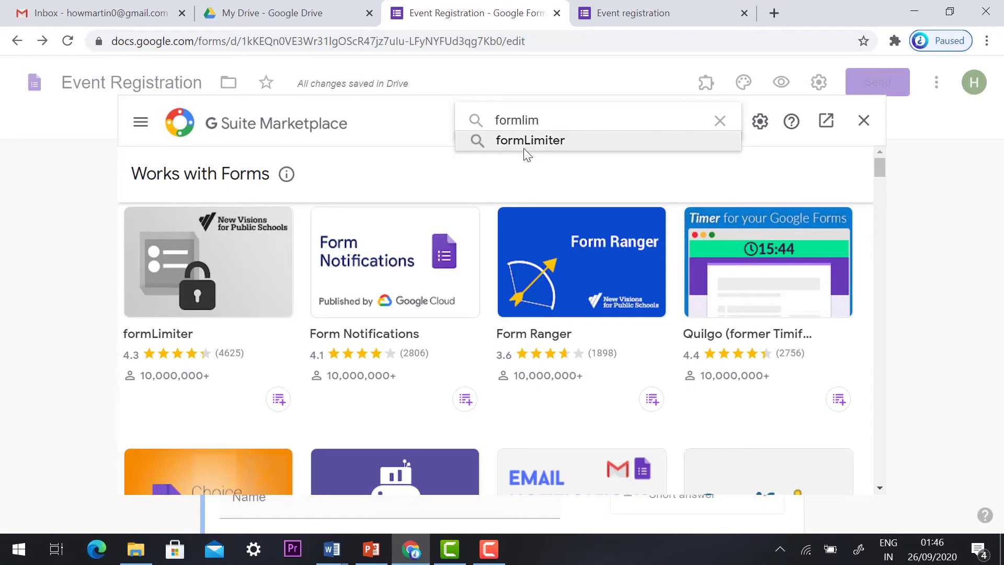
pyautogui.click(520, 142)
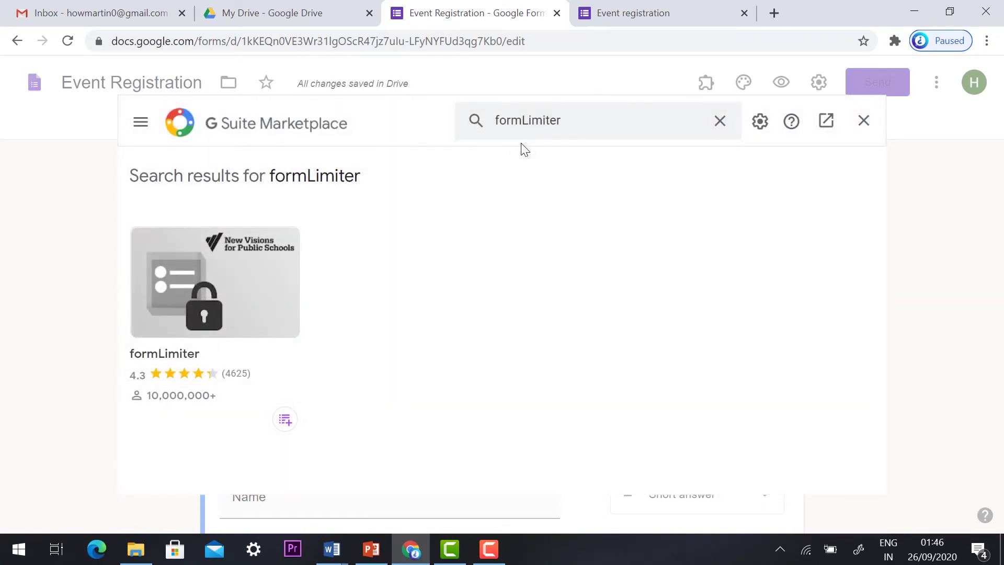
pyautogui.click(221, 294)
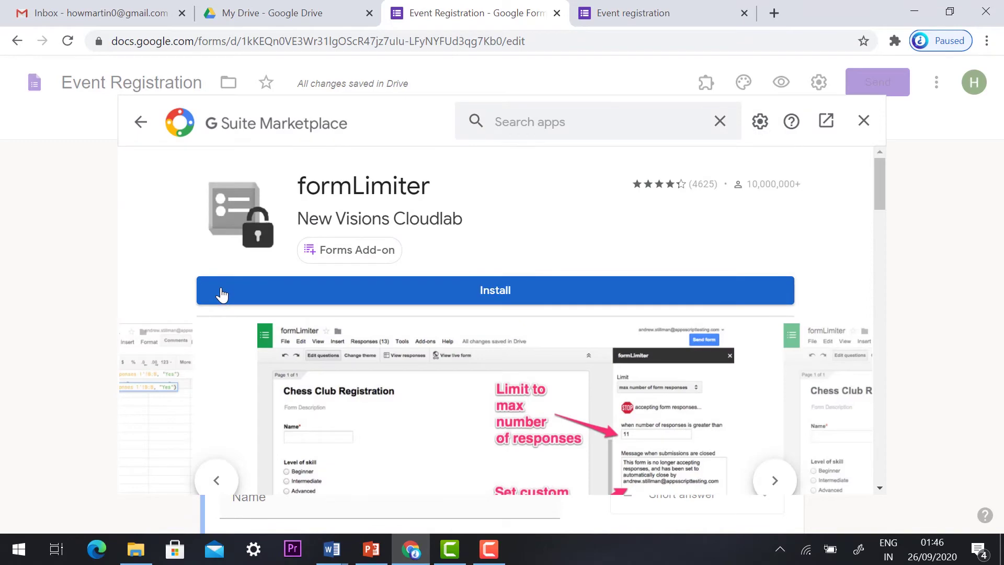
pyautogui.click(222, 294)
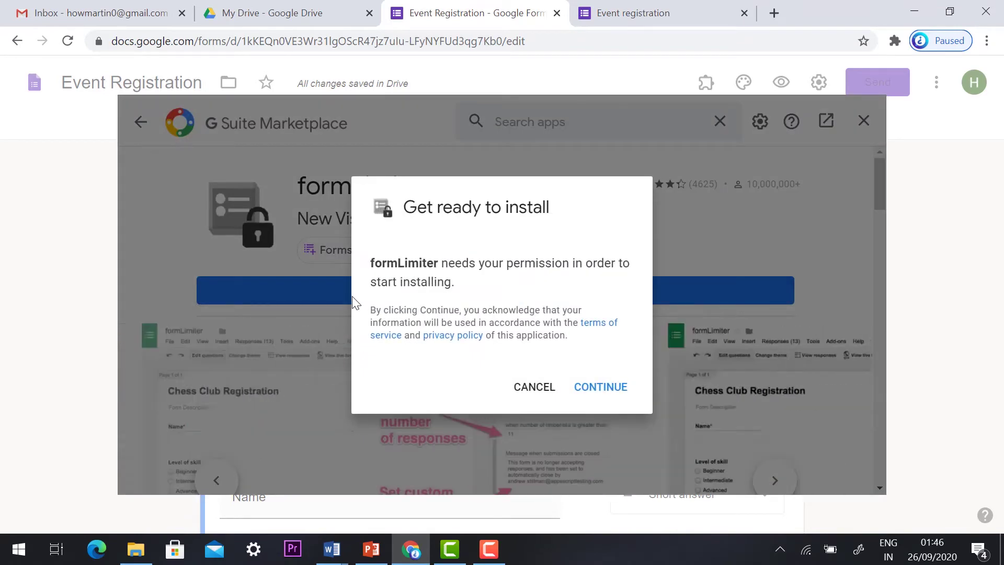
# - Sign in with the account, allow formLimiter access, and dismiss the installed confirmation
pyautogui.click(596, 401)
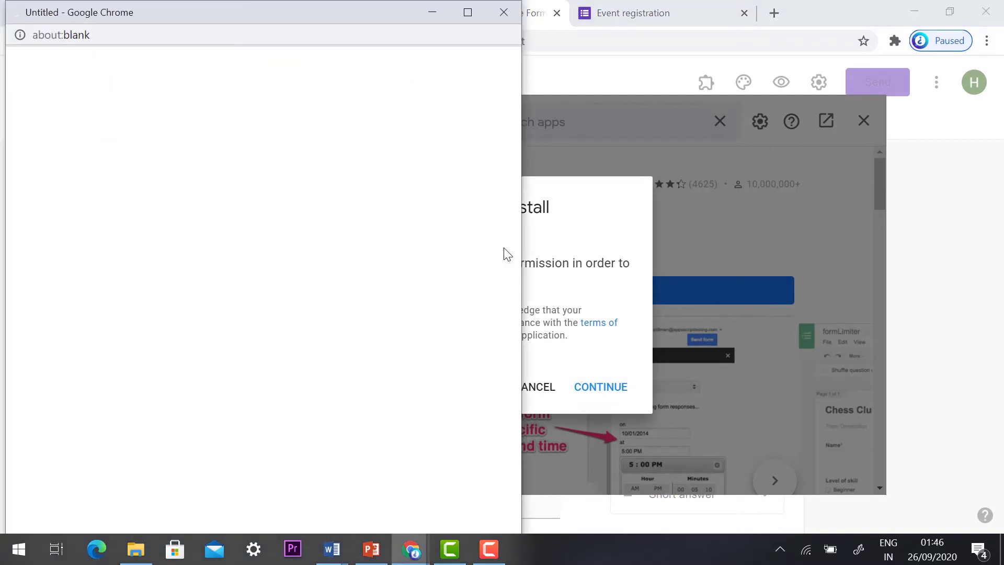
pyautogui.click(244, 253)
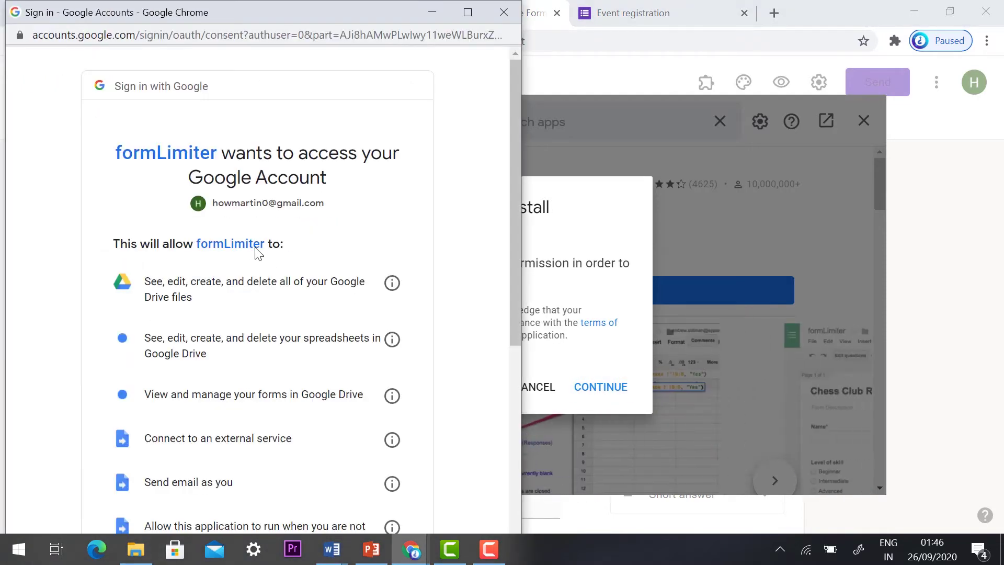
pyautogui.scroll(-6, 256, 255)
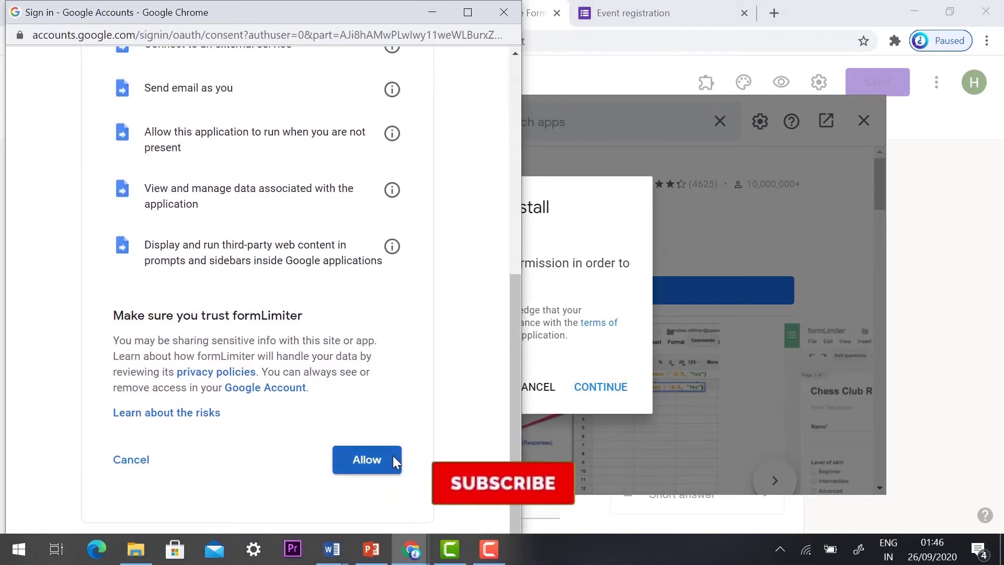
pyautogui.click(393, 456)
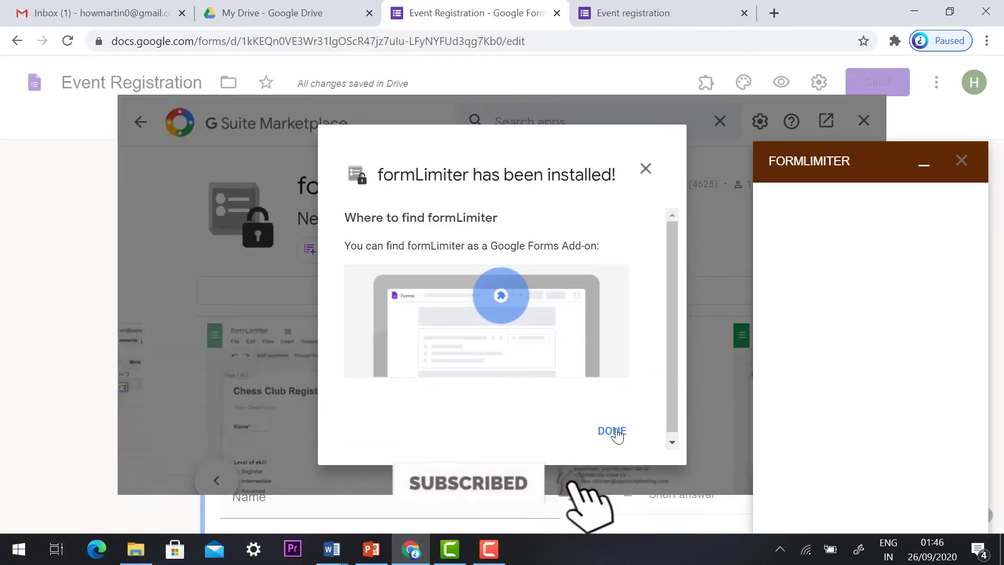
pyautogui.click(613, 432)
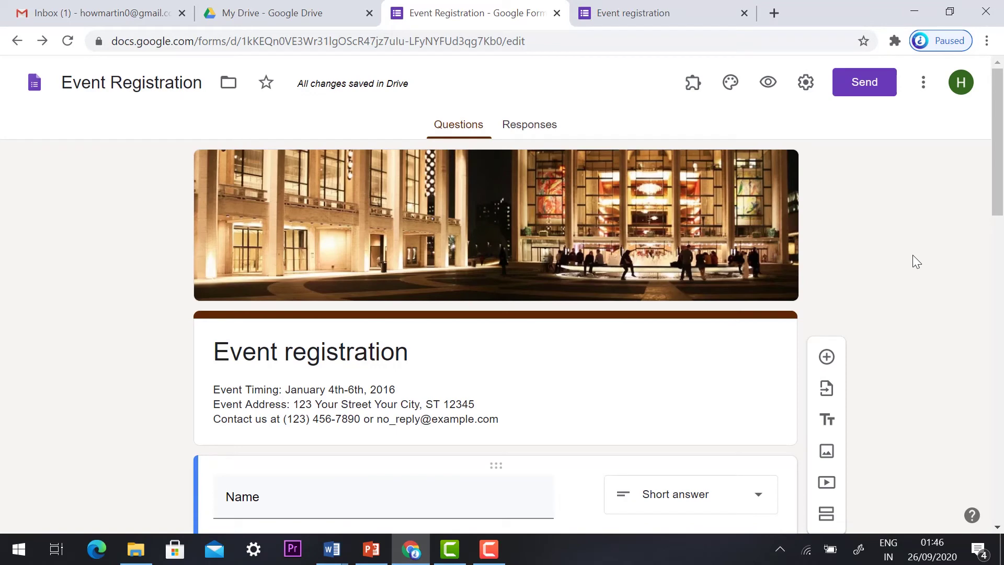
# - Open formLimiter's Set limit panel and choose 'date and time' as the limit type
pyautogui.click(694, 84)
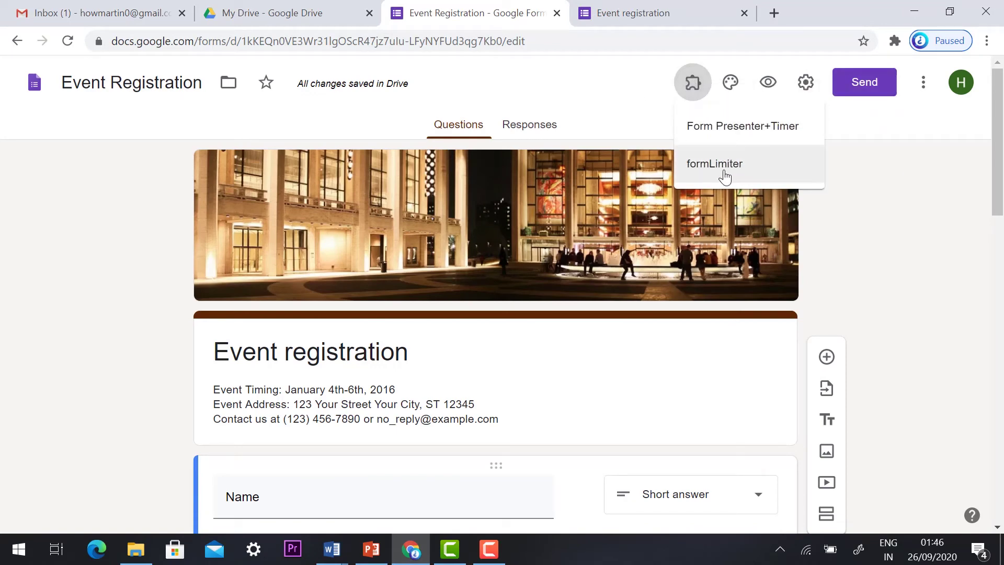
pyautogui.click(709, 168)
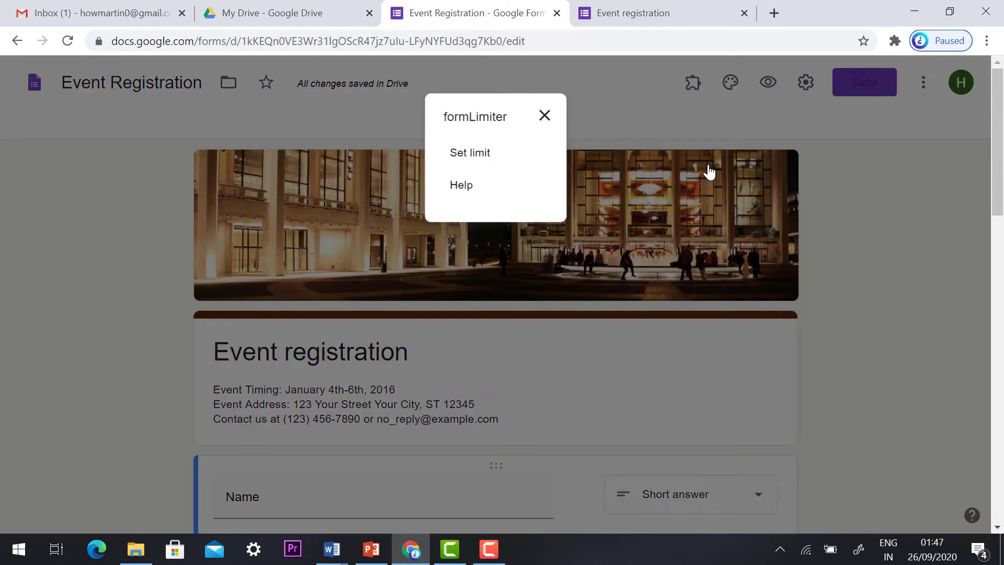
pyautogui.click(467, 164)
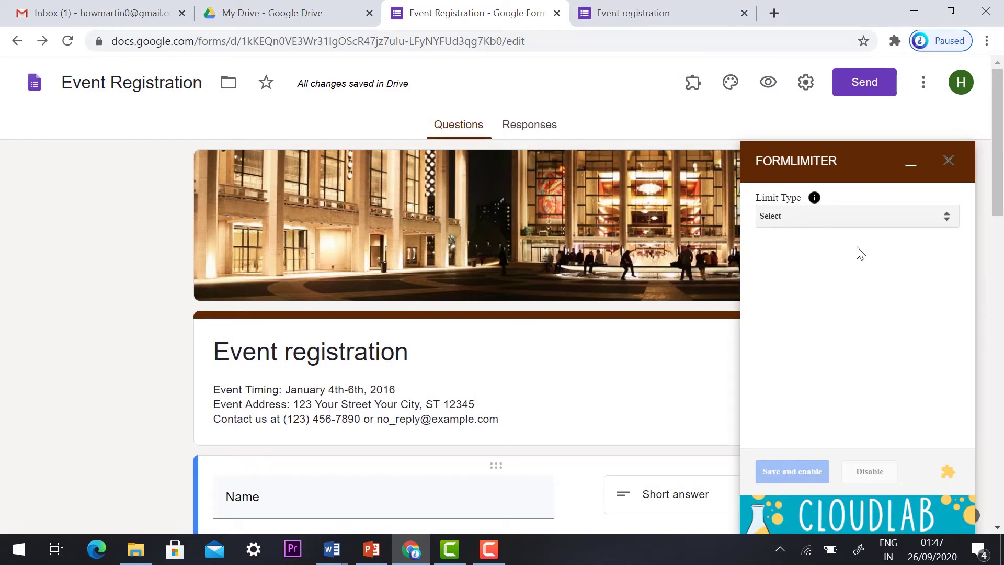
pyautogui.click(831, 222)
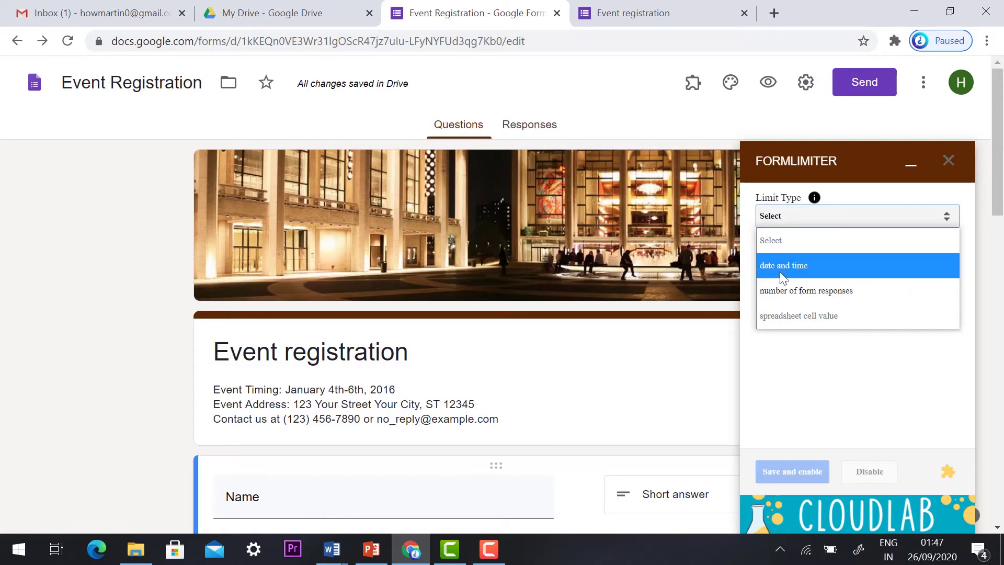
pyautogui.click(782, 278)
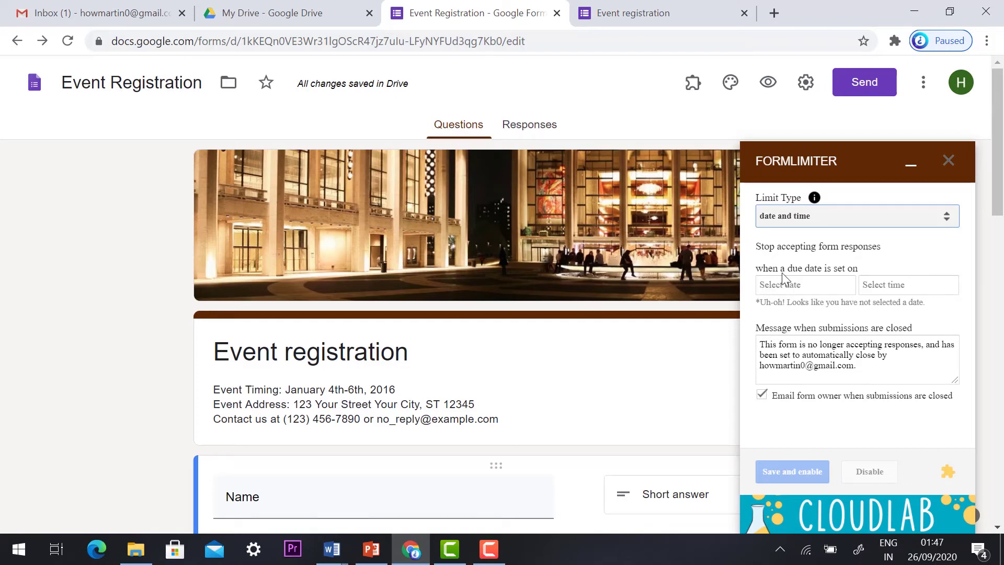
# - Set formLimiter's closing date to 09/27/2020 and closing time to 10:00 AM
pyautogui.click(810, 289)
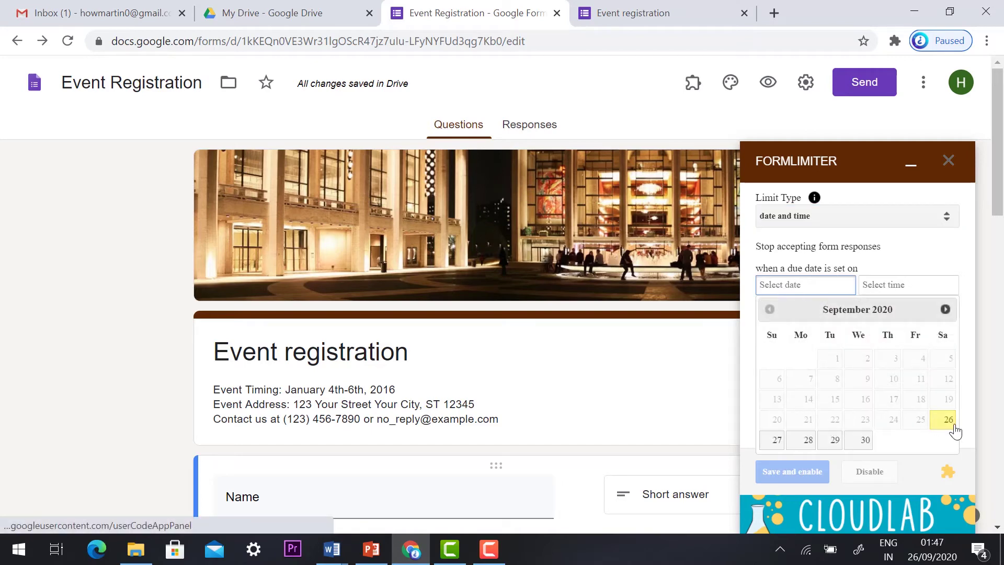
pyautogui.click(778, 446)
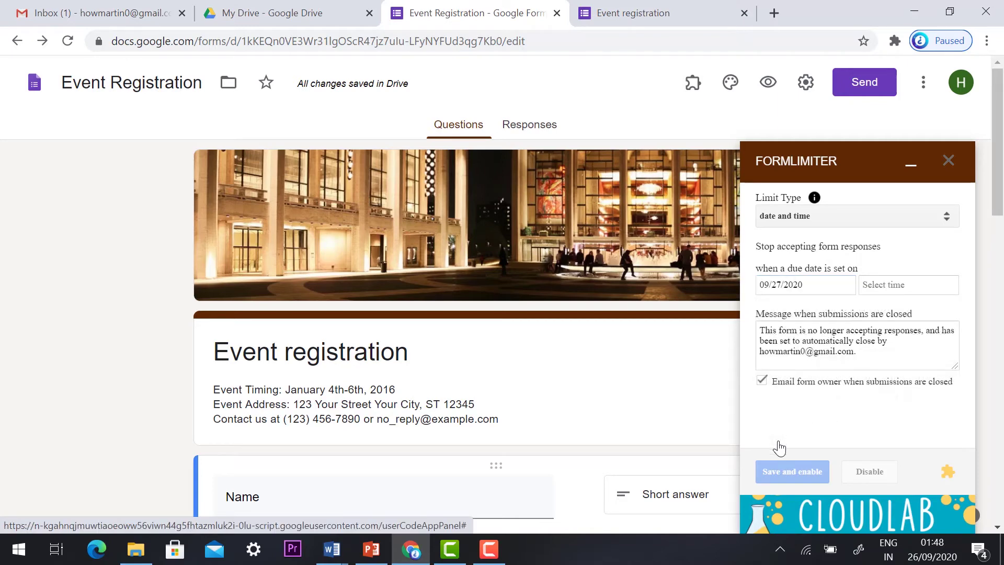
pyautogui.click(882, 289)
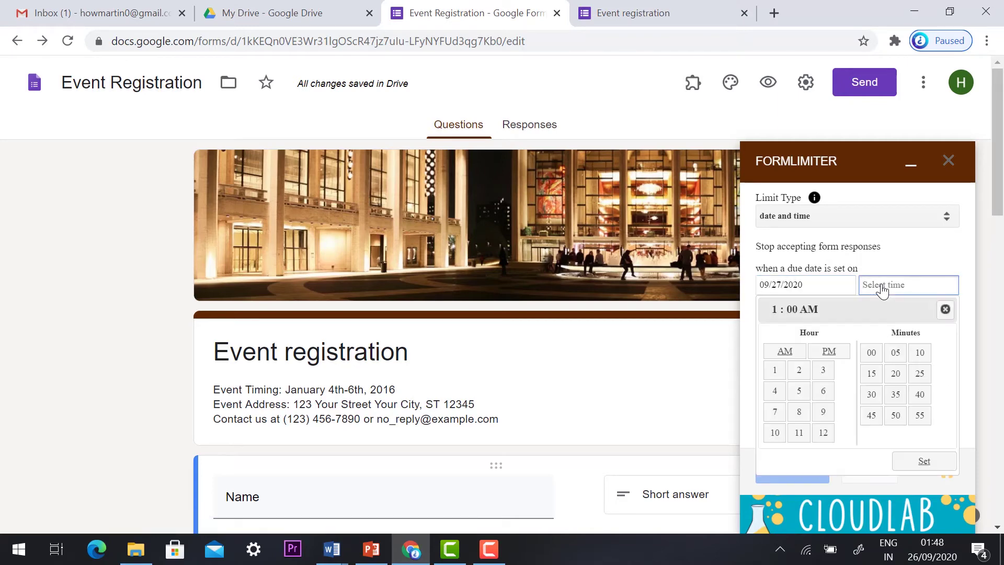
pyautogui.click(774, 379)
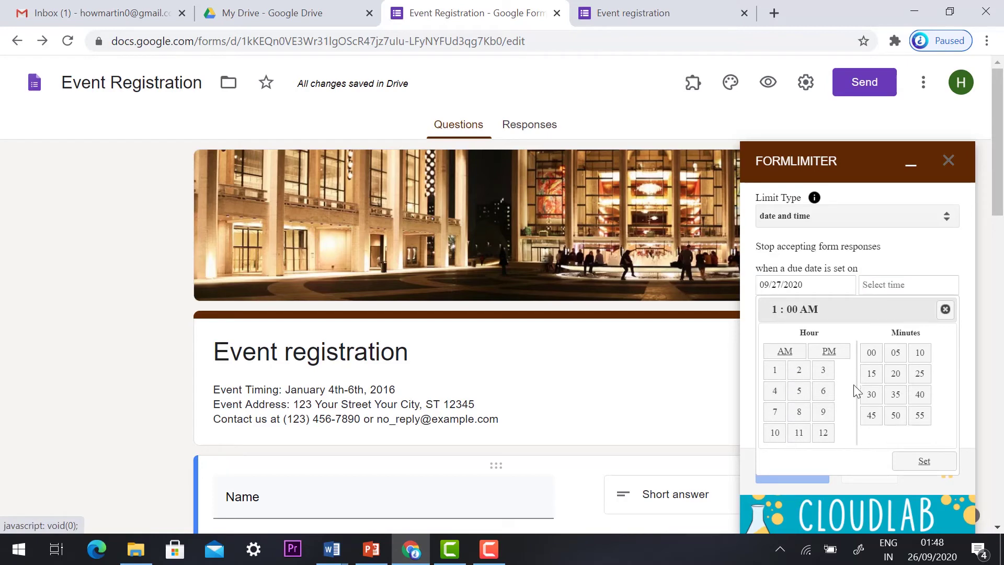
pyautogui.click(775, 432)
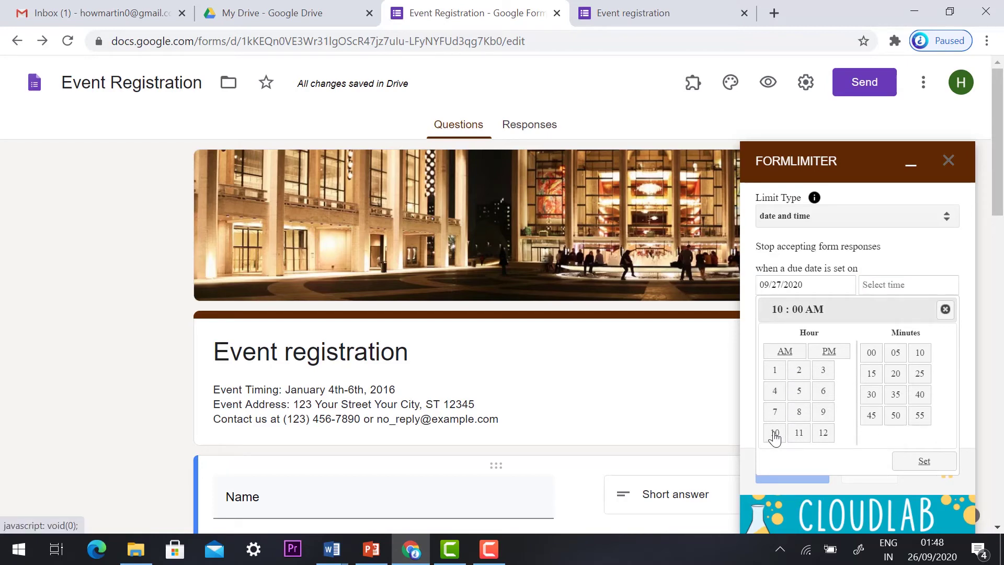
pyautogui.click(920, 463)
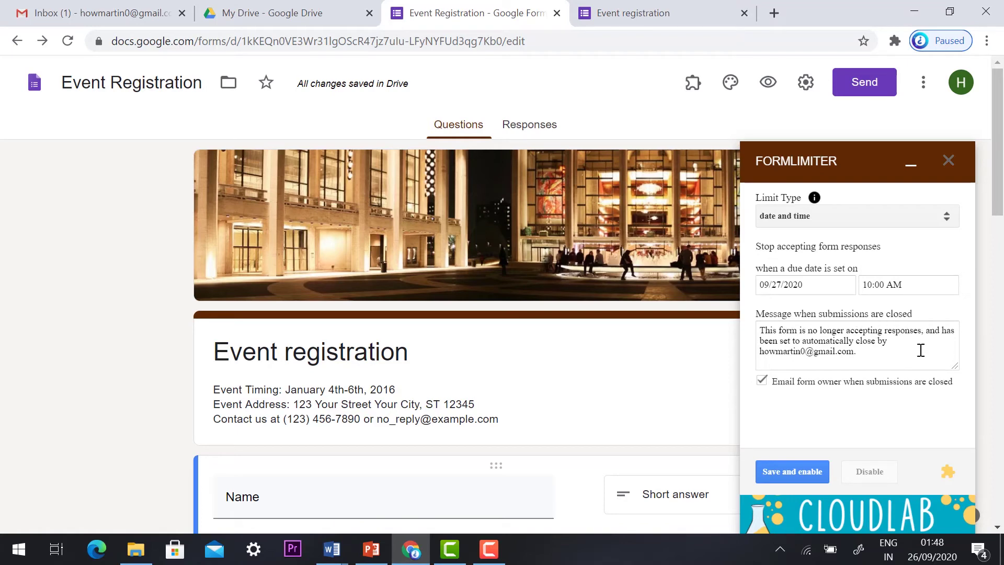
# - Replace the closed message with 'sorry registration closed contact' plus a contact e-mail and phone number
pyautogui.click(904, 351)
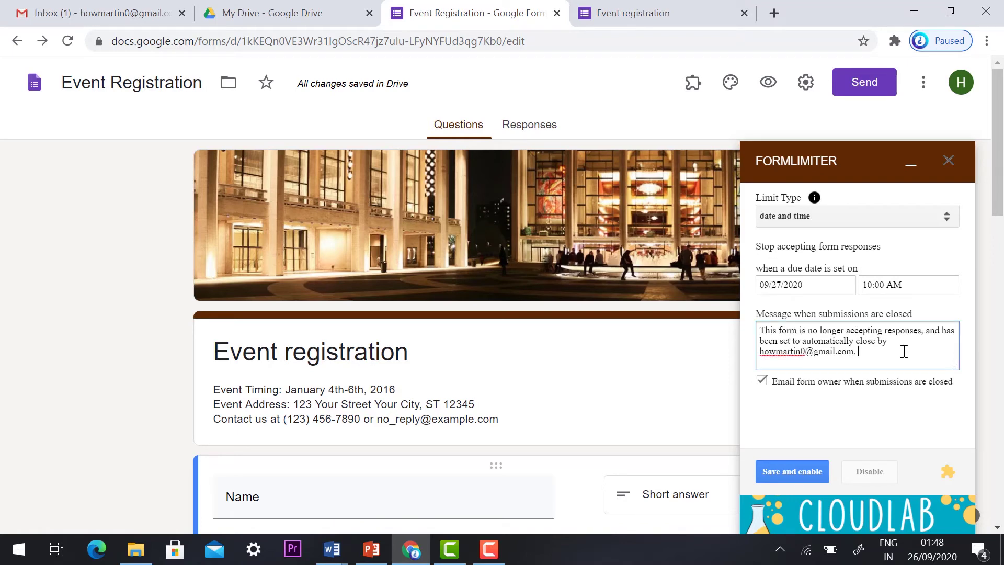
pyautogui.moveTo(904, 351); pyautogui.dragTo(732, 322)
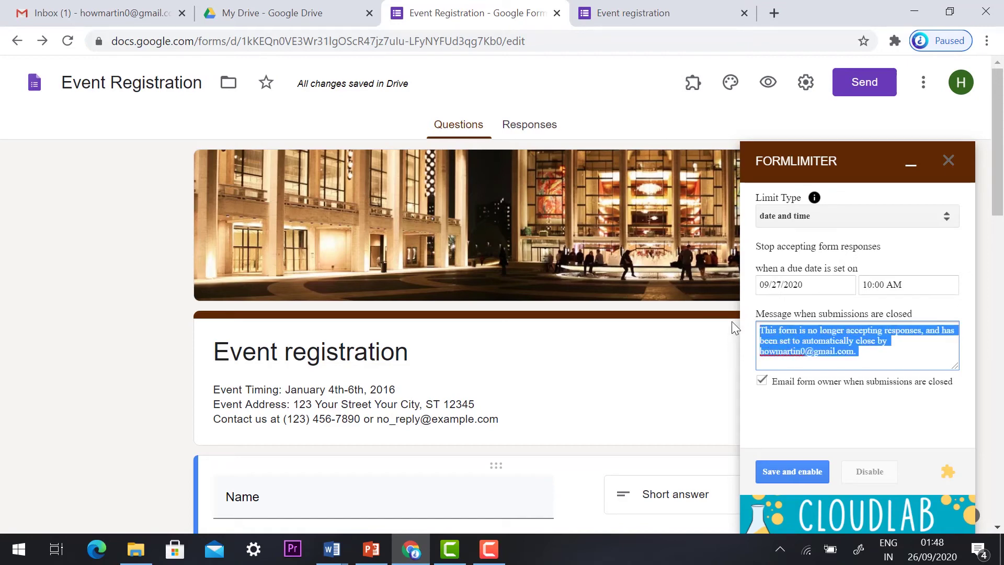
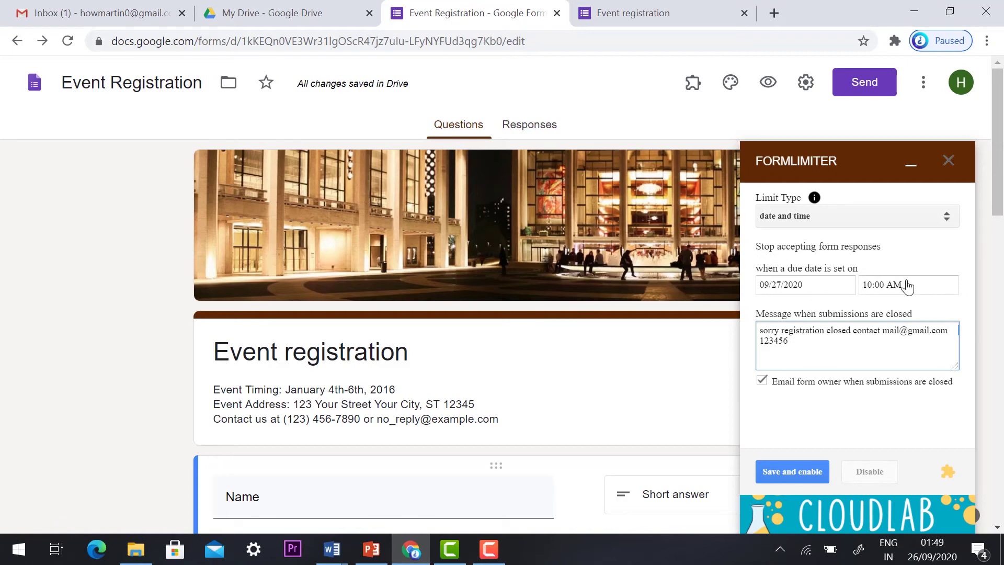
pyautogui.tripleClick(781, 340)
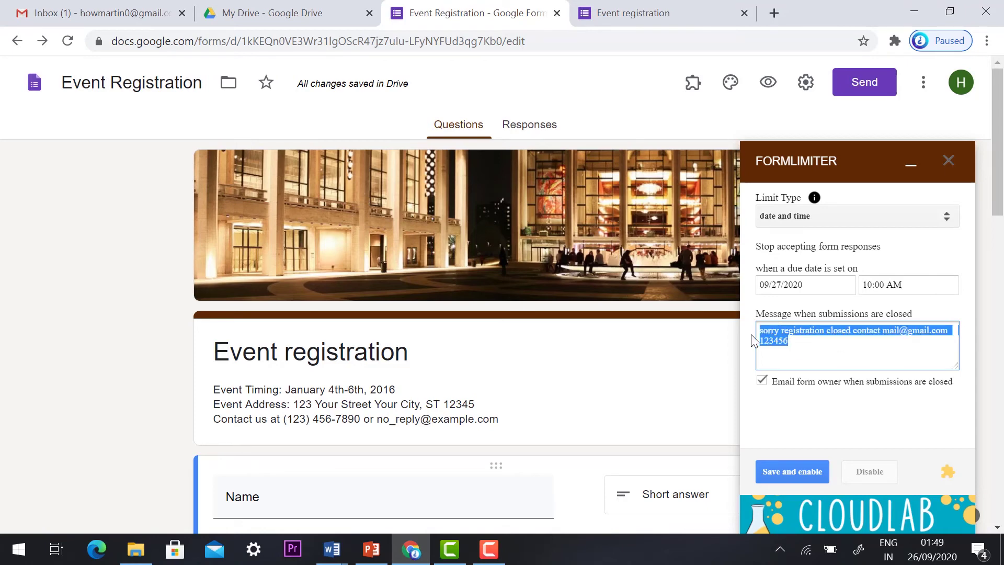
pyautogui.click(811, 349)
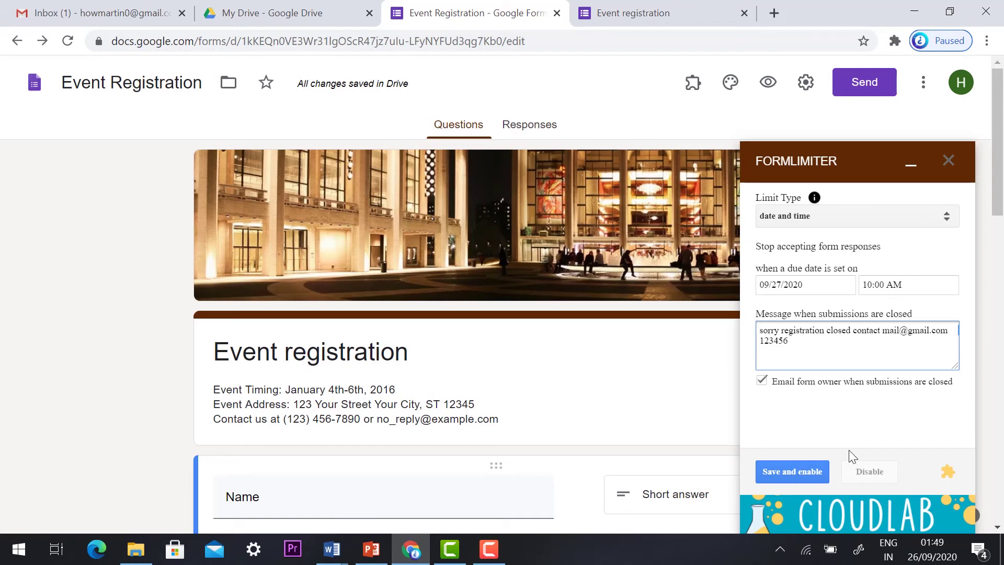
# - Save and enable the date limit, then disable it and reopen the Limit Type list
pyautogui.click(790, 474)
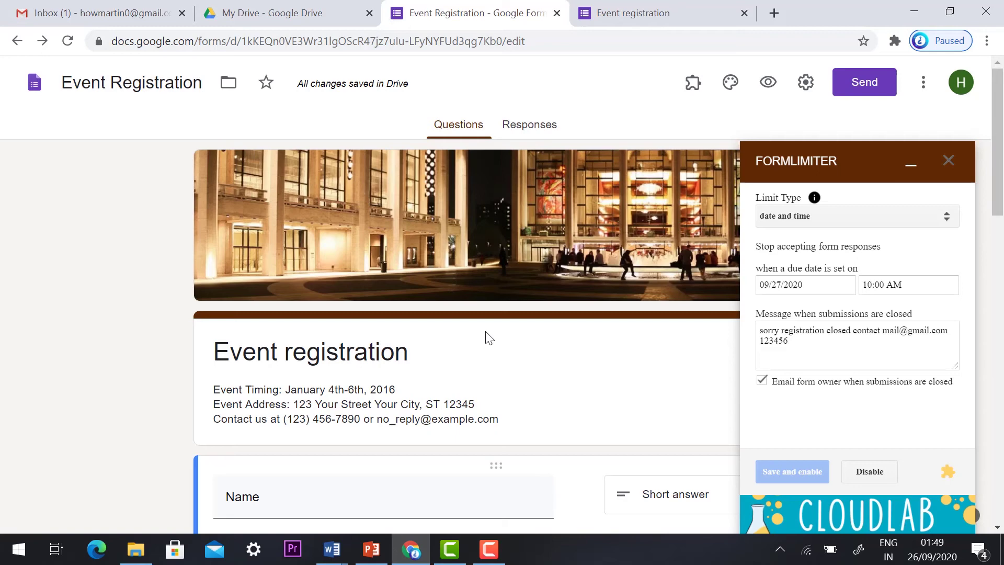
pyautogui.click(868, 471)
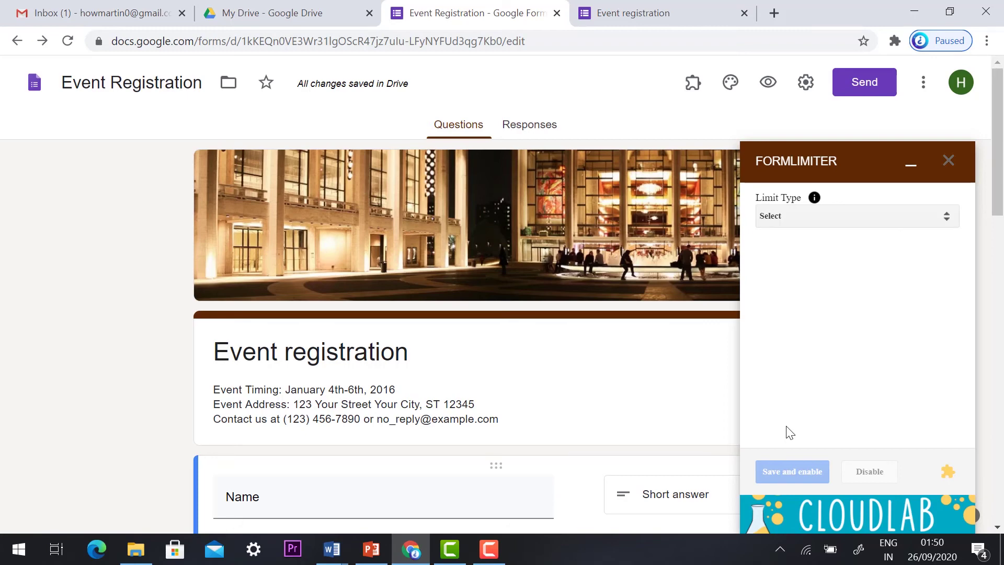
pyautogui.click(816, 229)
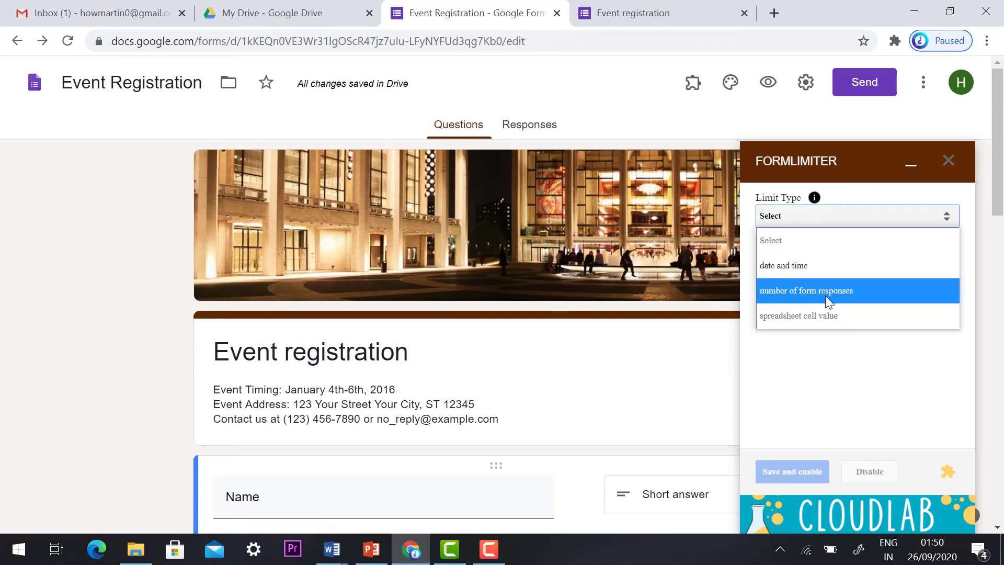
# - Limit formLimiter by number of form responses at 50, keep the closed message, then save and enable
pyautogui.click(845, 291)
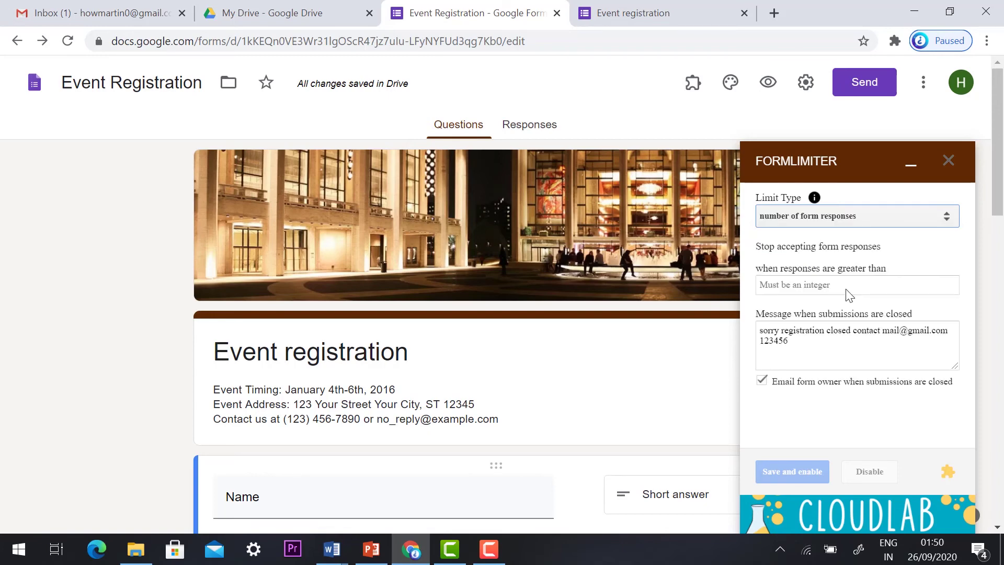
pyautogui.click(785, 288)
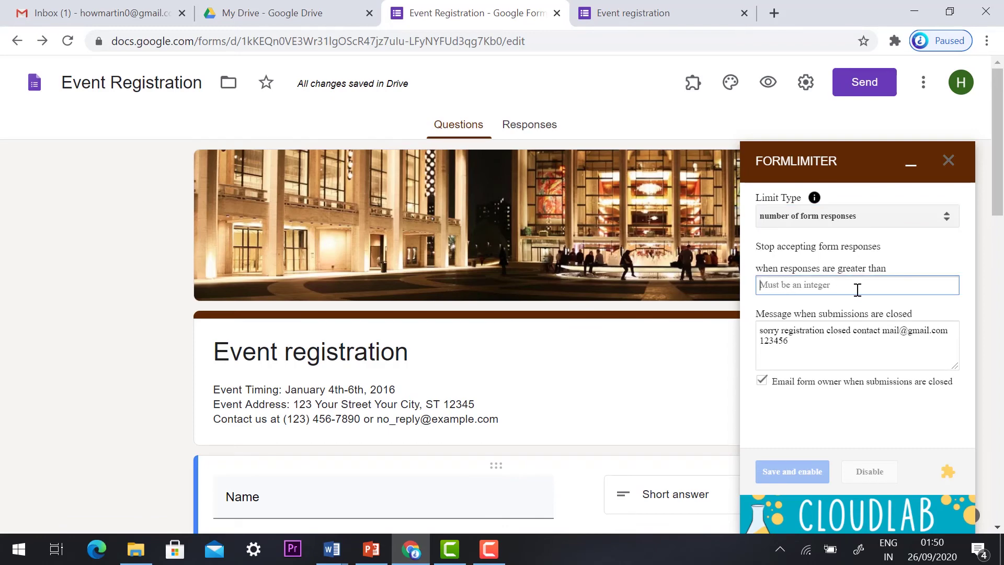
pyautogui.write('50')
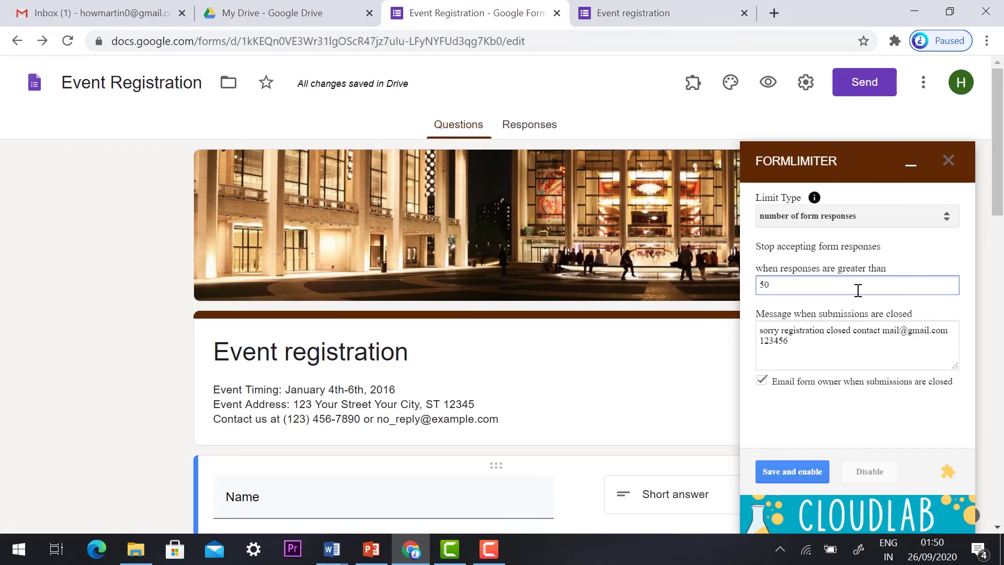
pyautogui.click(859, 344)
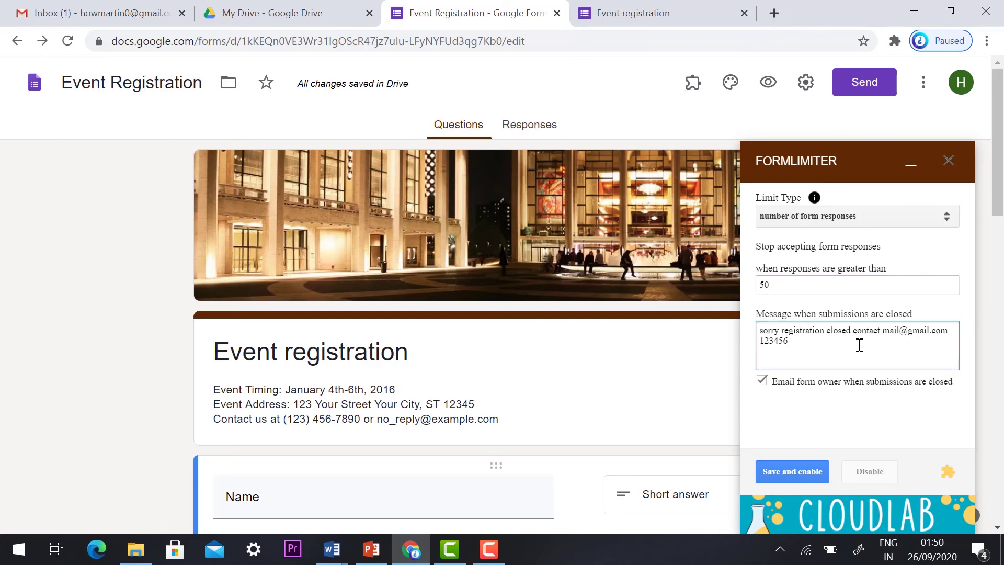
pyautogui.click(791, 472)
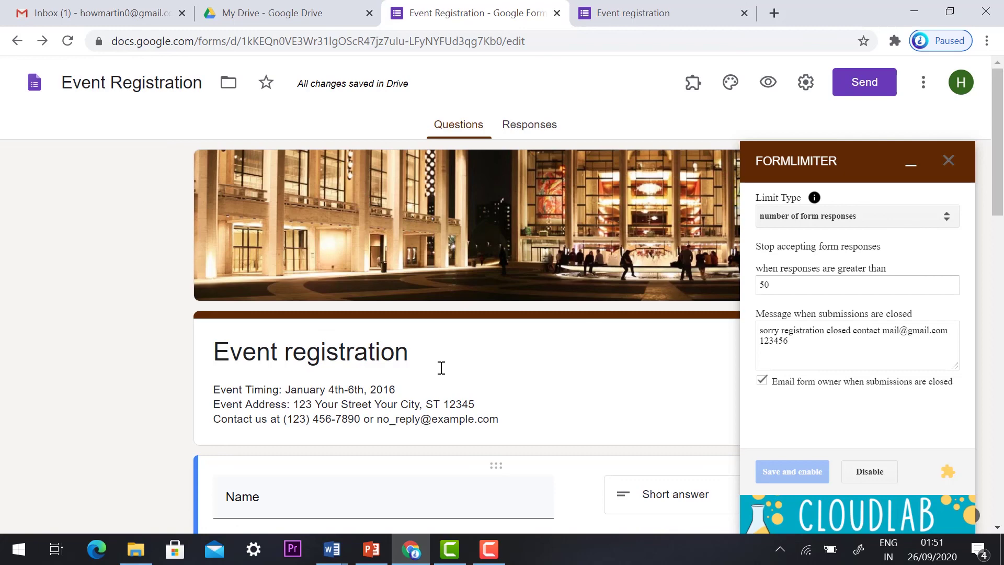
# - View the Responses summary, toggle Accepting responses off and back on, and re-expand the formLimiter panel
pyautogui.click(910, 165)
pyautogui.click(529, 128)
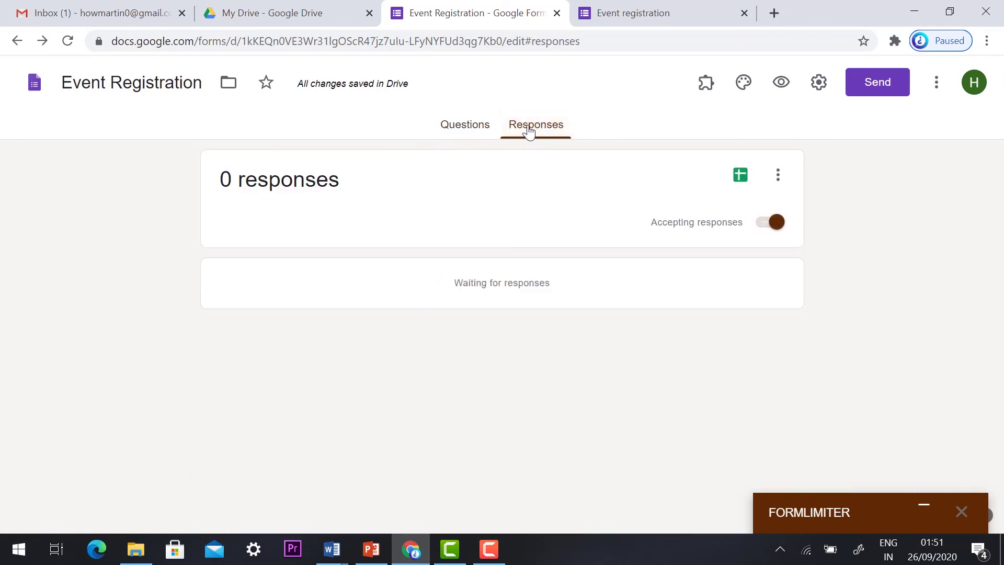
pyautogui.click(777, 229)
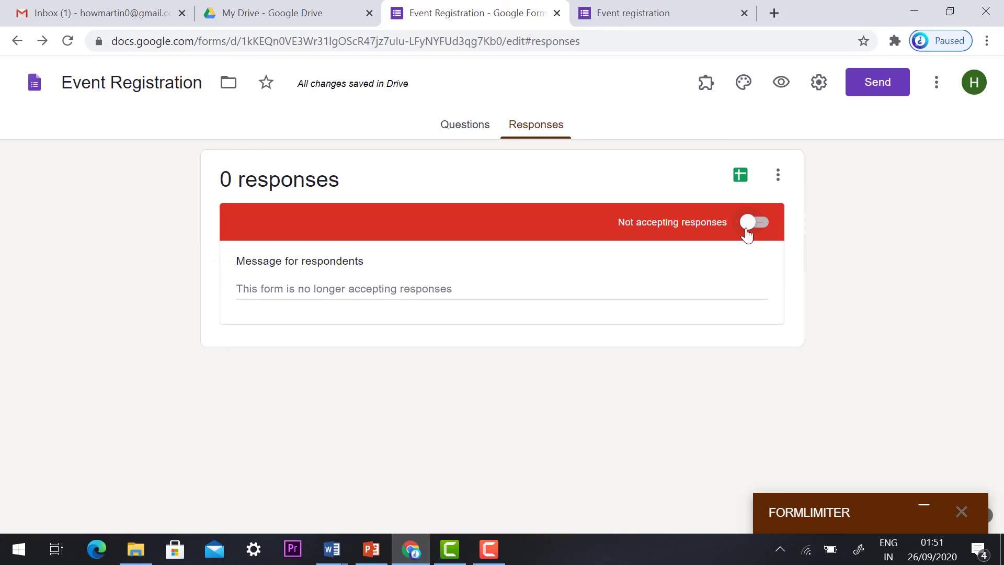
pyautogui.click(750, 225)
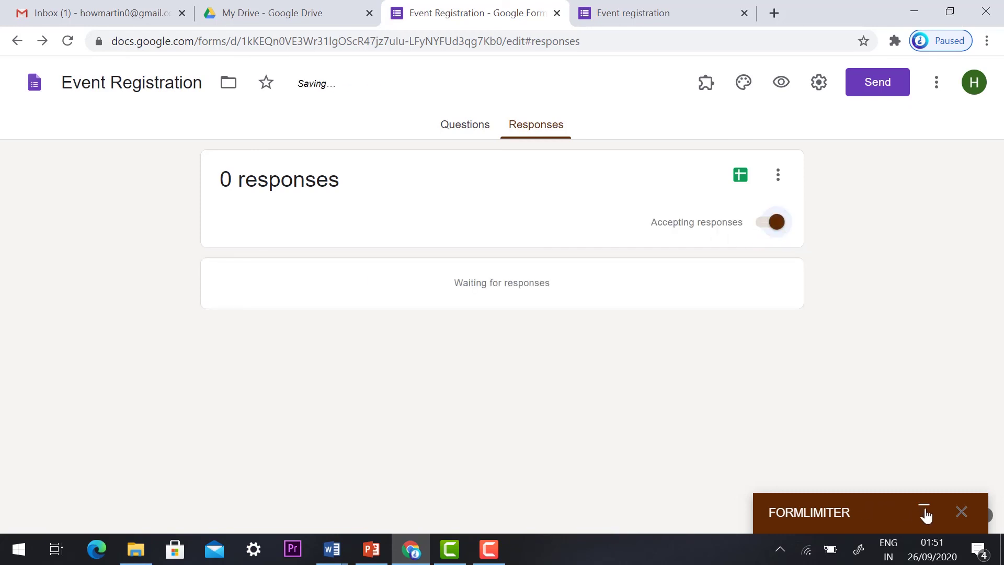
pyautogui.click(903, 508)
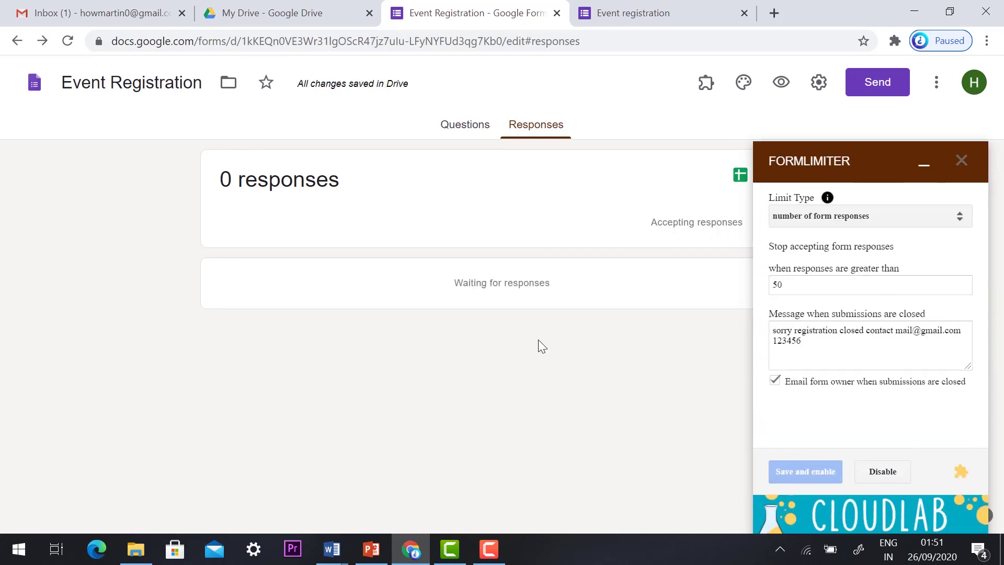